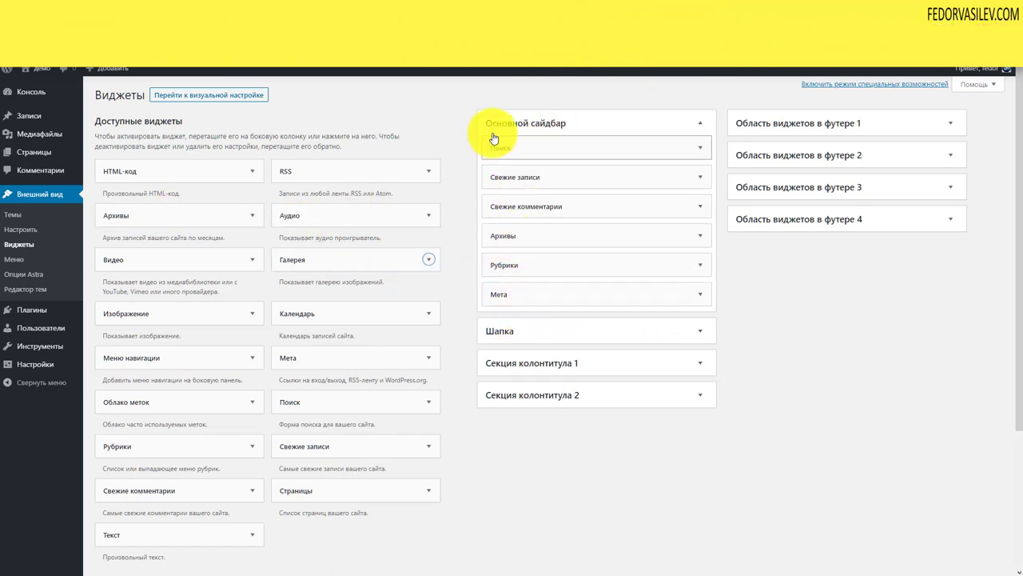
Examine the widget blocks in the sidebar of the site's front page, from Свежие записи down to Мета.
{"action": "left_click", "coordinate": [610, 17]}
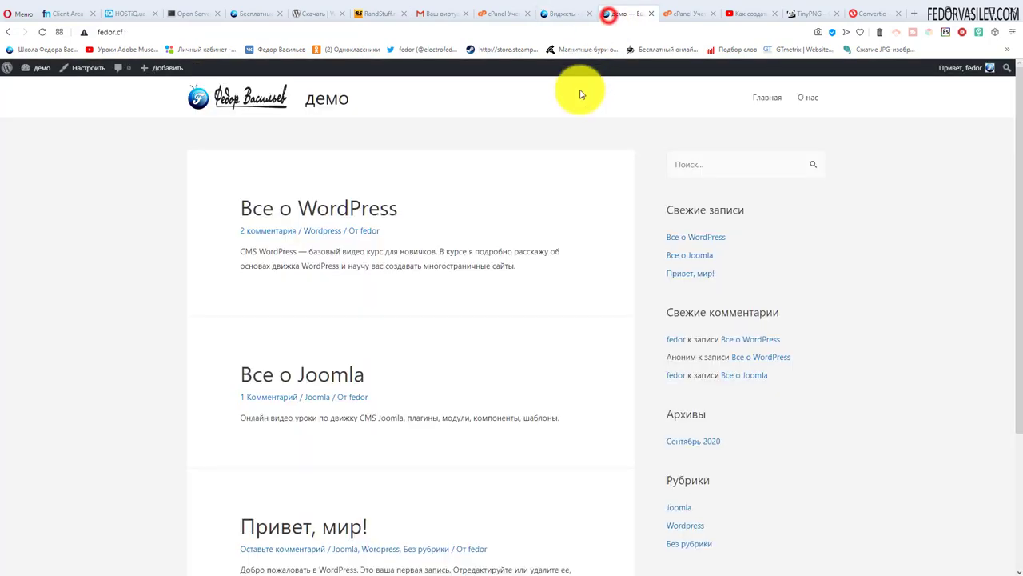
{"action": "left_click_drag", "start_coordinate": [665, 202], "coordinate": [788, 502]}
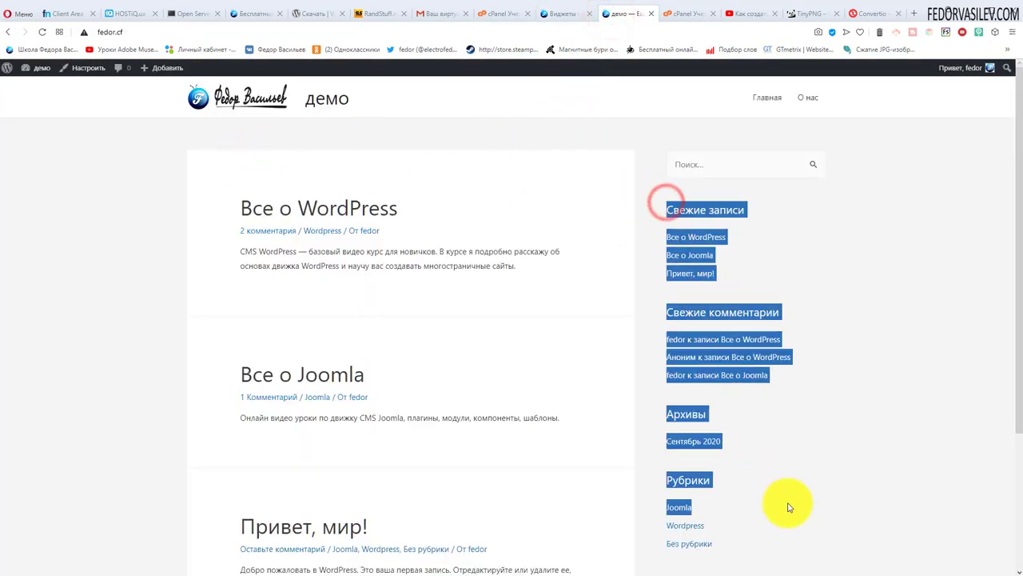
{"action": "left_click", "coordinate": [882, 323]}
{"action": "scroll", "coordinate": [792, 226], "scroll_direction": "down", "scroll_amount": 1}
{"action": "scroll", "coordinate": [787, 271], "scroll_direction": "down", "scroll_amount": 1}
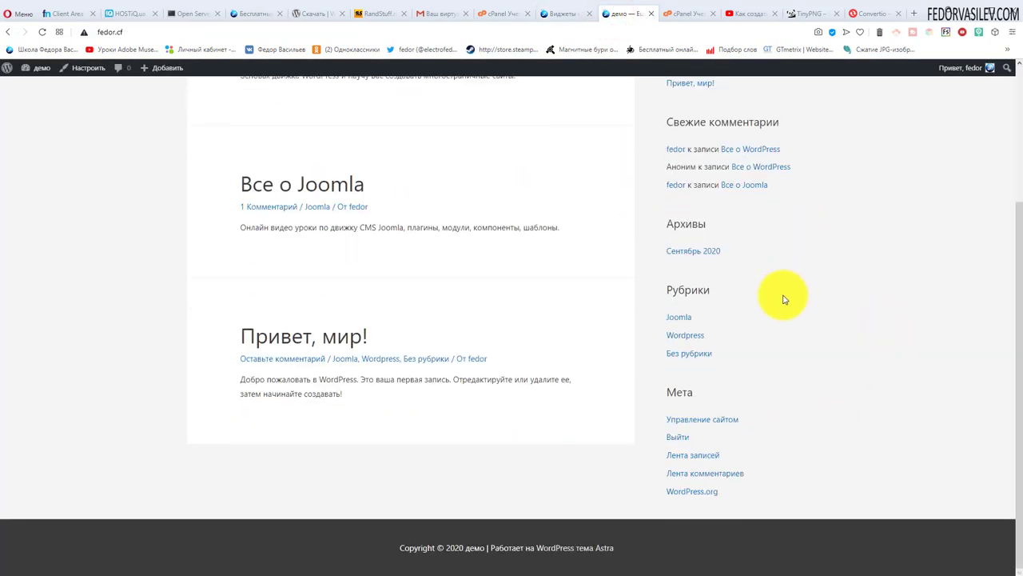
{"action": "scroll", "coordinate": [795, 297], "scroll_direction": "up", "scroll_amount": 2}
{"action": "scroll", "coordinate": [799, 296], "scroll_direction": "down", "scroll_amount": 2}
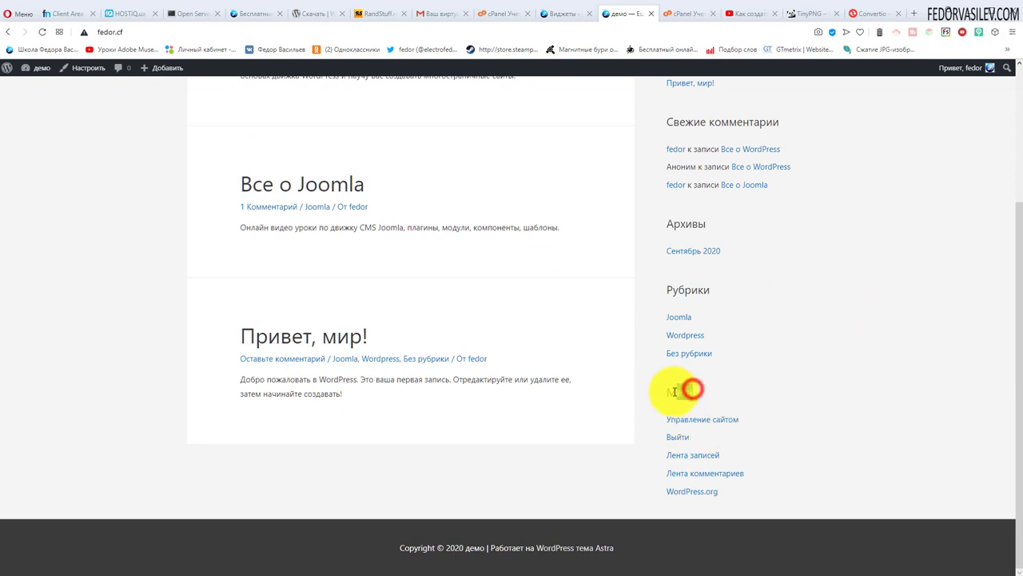
{"action": "double_click", "coordinate": [675, 392]}
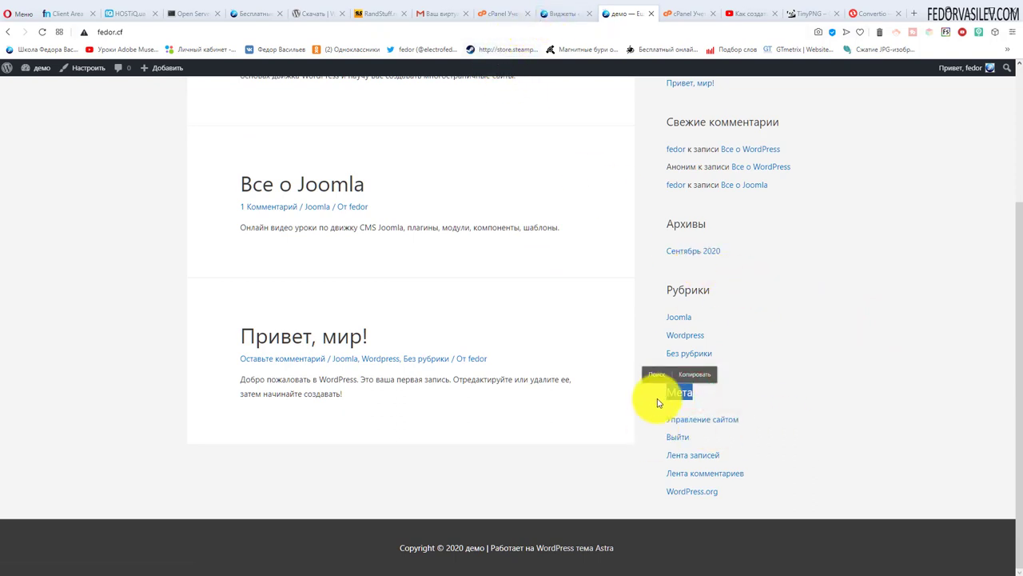
Remove the Мета, Архивы and Свежие записи widgets from Основной сайдбар in the site admin.
{"action": "left_click", "coordinate": [553, 12]}
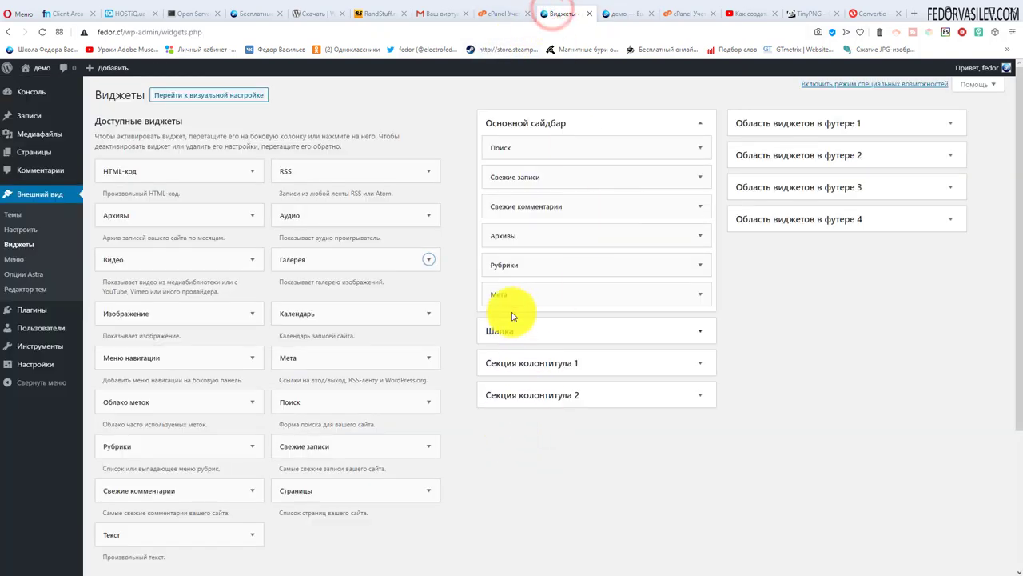
{"action": "left_click", "coordinate": [700, 296]}
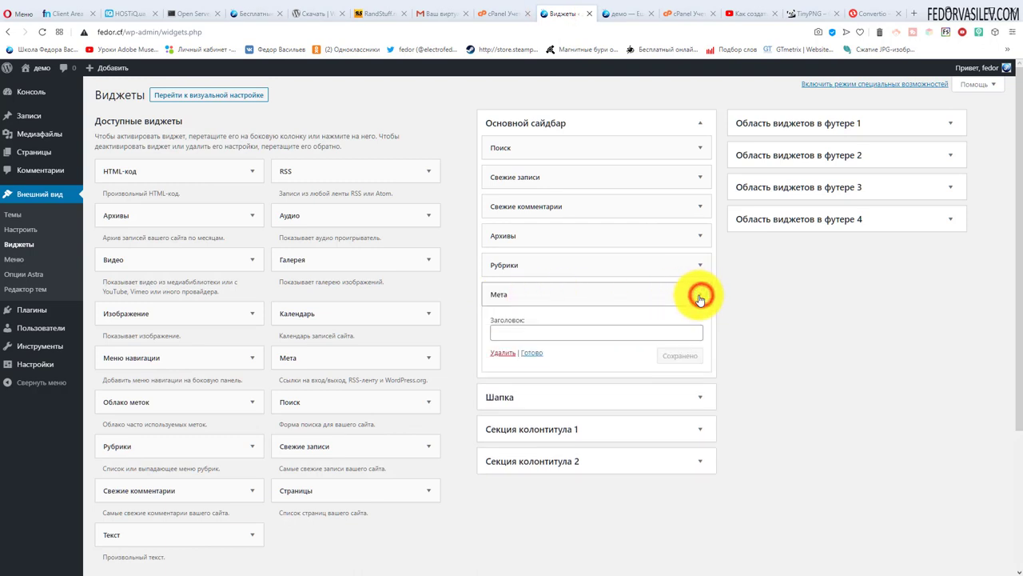
{"action": "left_click", "coordinate": [702, 298]}
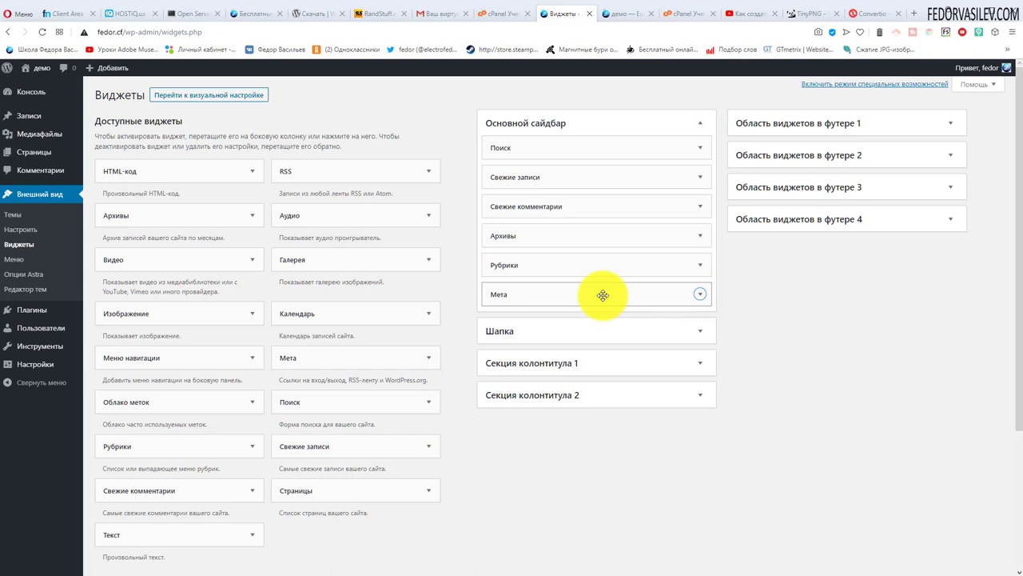
{"action": "left_click_drag", "start_coordinate": [602, 295], "coordinate": [246, 277]}
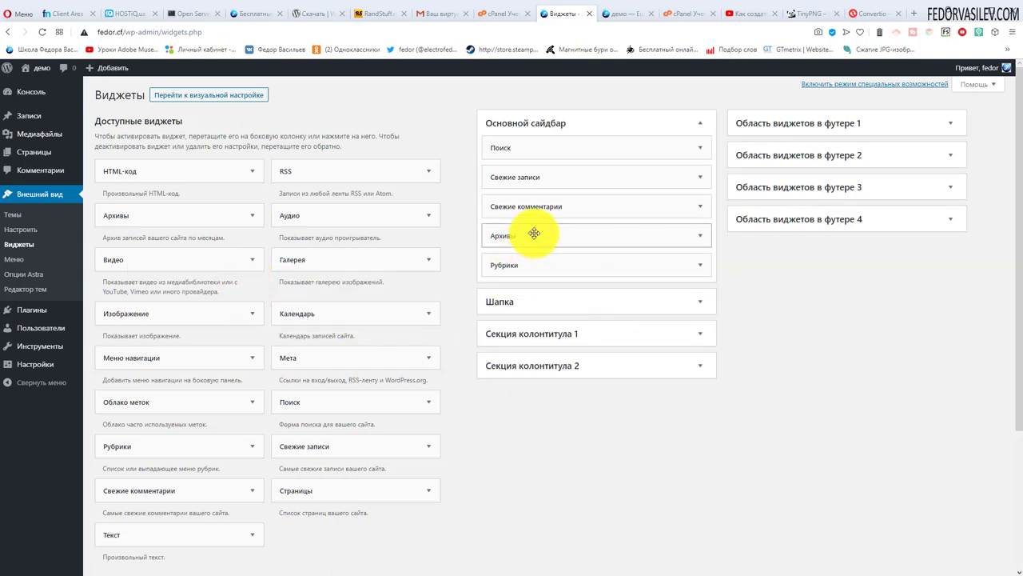
{"action": "left_click_drag", "start_coordinate": [533, 231], "coordinate": [164, 214]}
{"action": "left_click_drag", "start_coordinate": [515, 173], "coordinate": [179, 244]}
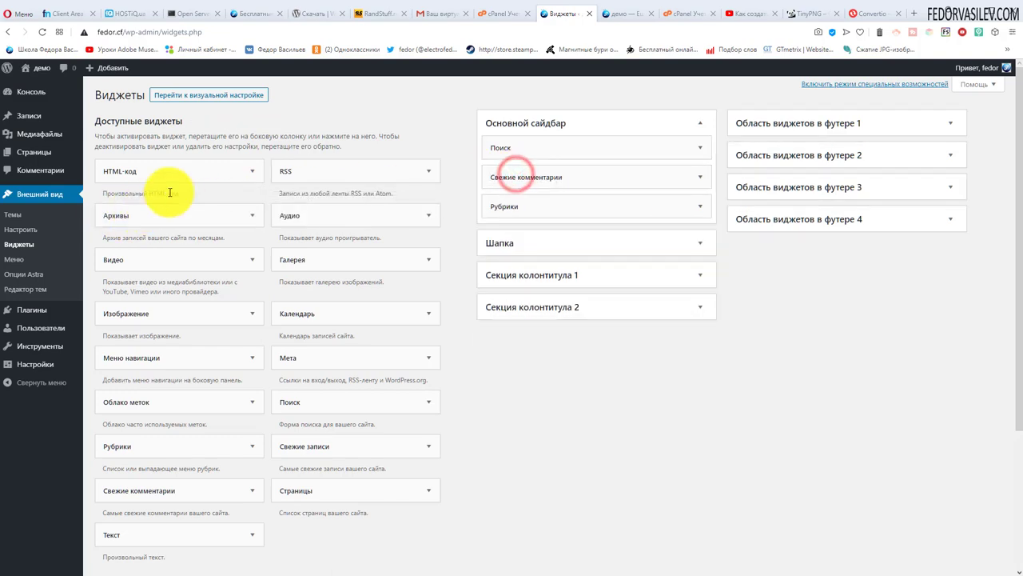
Reload the site's front page and check which widgets its sidebar shows.
{"action": "left_click", "coordinate": [639, 13]}
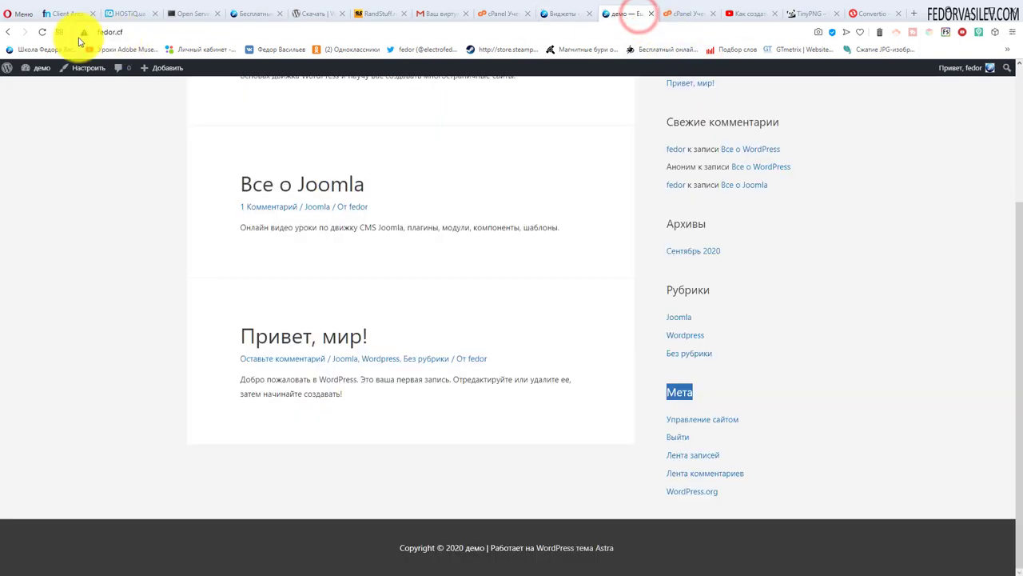
{"action": "left_click", "coordinate": [43, 32]}
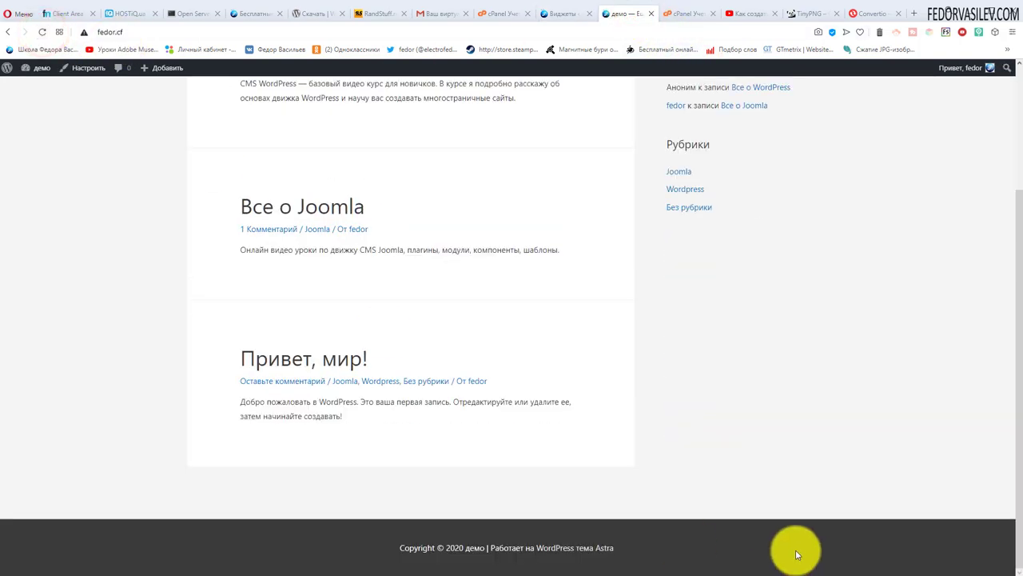
{"action": "scroll", "coordinate": [720, 360], "scroll_direction": "up", "scroll_amount": 3}
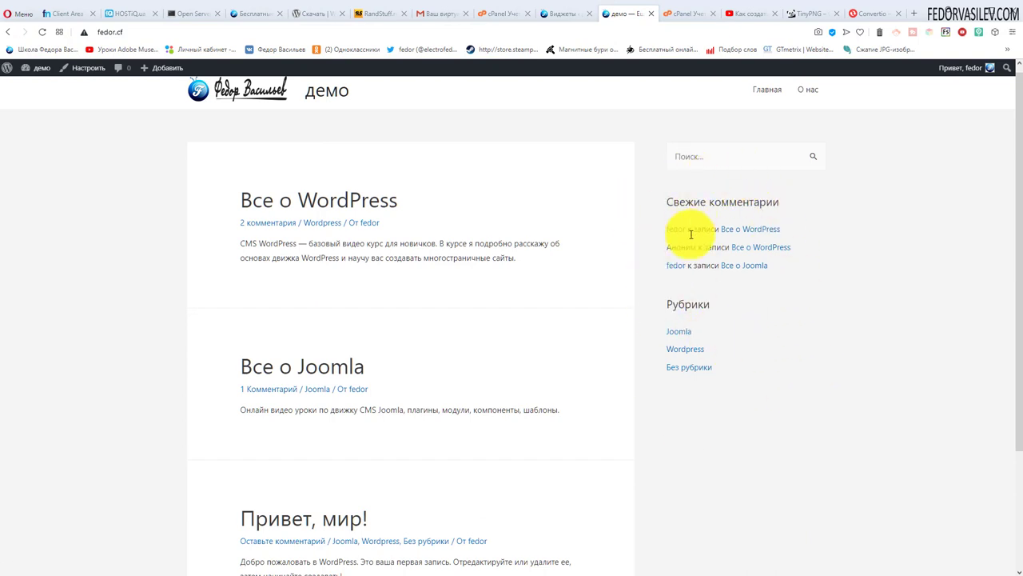
Add the Календарь widget to Основной сайдбар on the admin widgets page, leaving its title empty.
{"action": "left_click", "coordinate": [569, 15]}
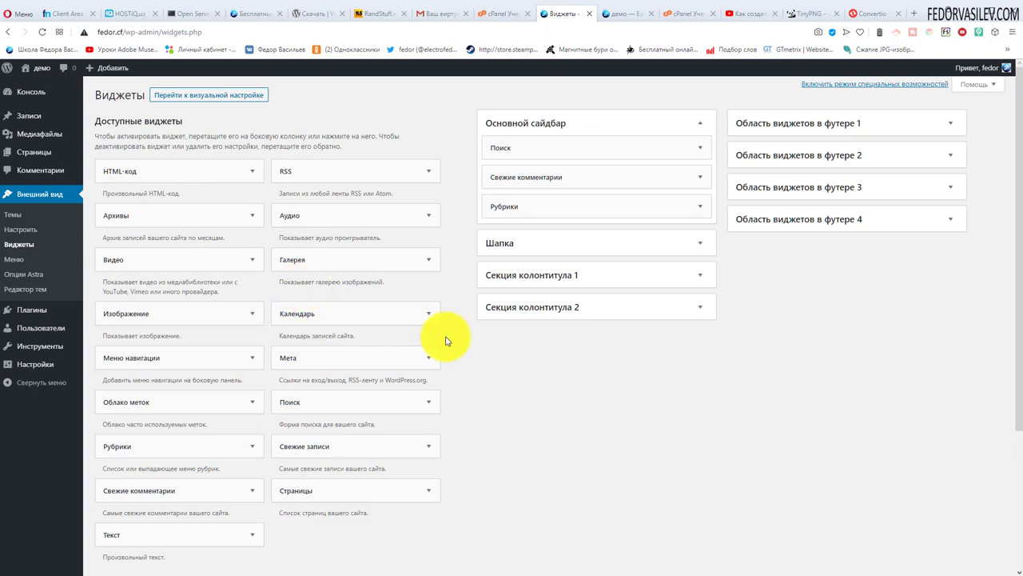
{"action": "mouse_move", "coordinate": [330, 313]}
{"action": "left_mouse_down"}
{"action": "mouse_move", "coordinate": [439, 275]}
{"action": "mouse_move", "coordinate": [519, 227]}
{"action": "mouse_move", "coordinate": [541, 253]}
{"action": "mouse_move", "coordinate": [327, 312]}
{"action": "left_mouse_up"}
{"action": "left_click", "coordinate": [425, 315]}
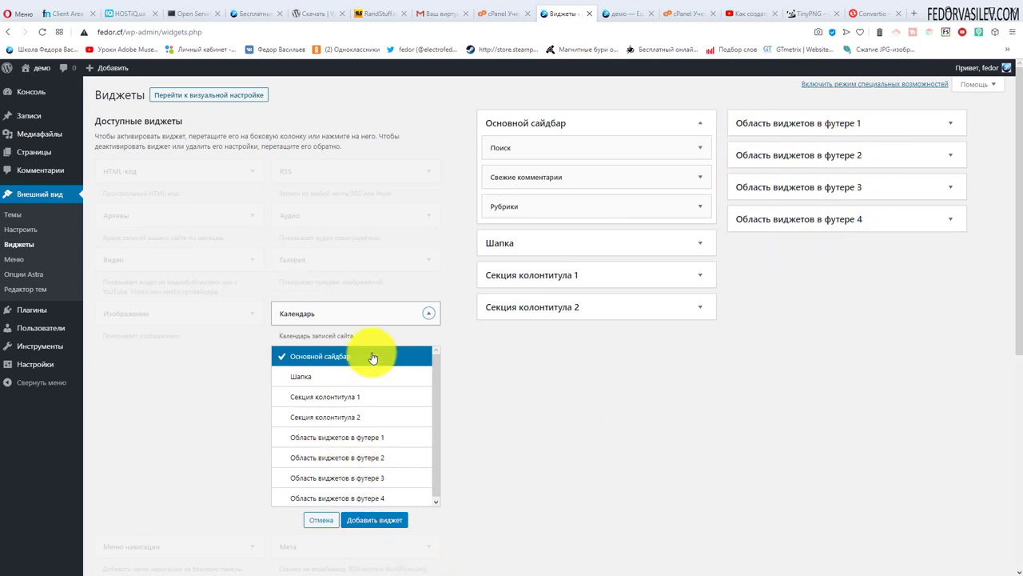
{"action": "left_click", "coordinate": [376, 520]}
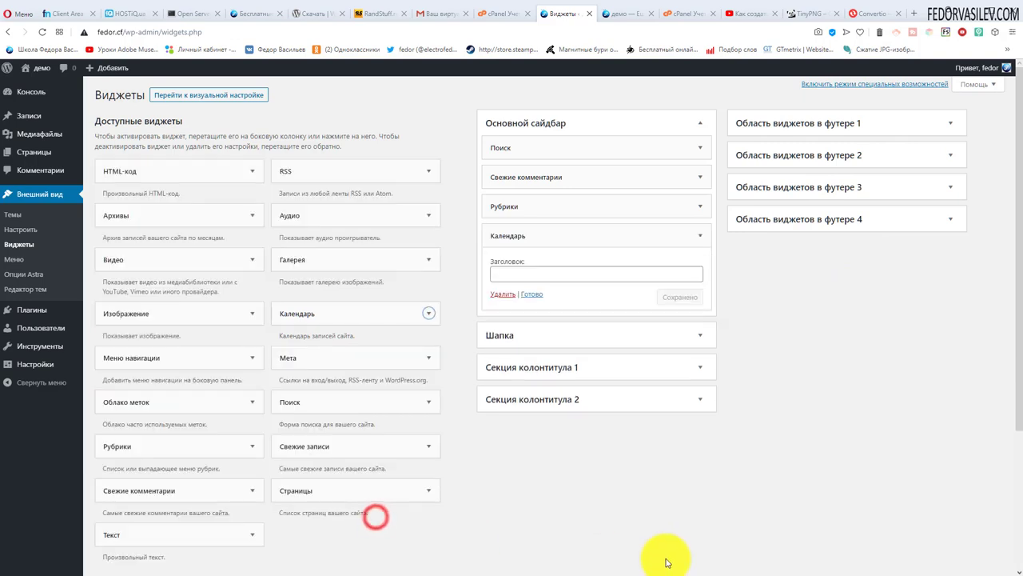
{"action": "left_click", "coordinate": [530, 295]}
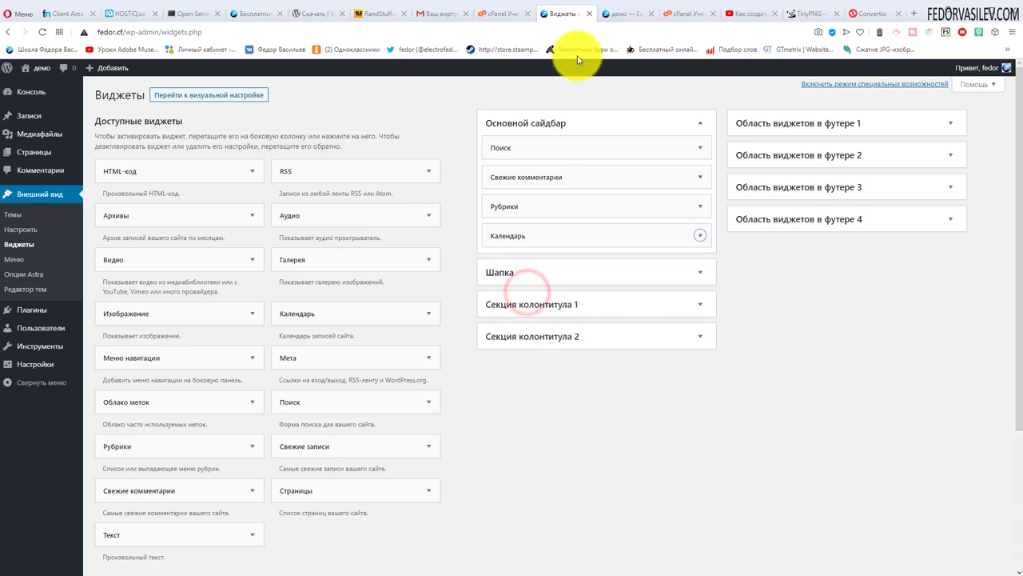
Reload the front page and check the calendar in the sidebar.
{"action": "left_click", "coordinate": [620, 14]}
{"action": "left_click", "coordinate": [43, 32]}
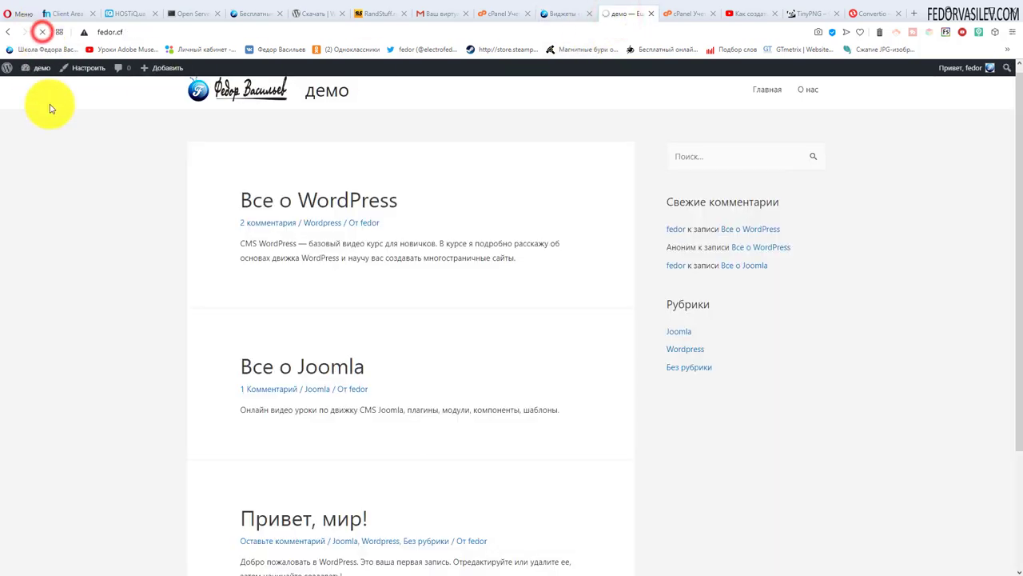
{"action": "scroll", "coordinate": [591, 255], "scroll_direction": "down", "scroll_amount": 2}
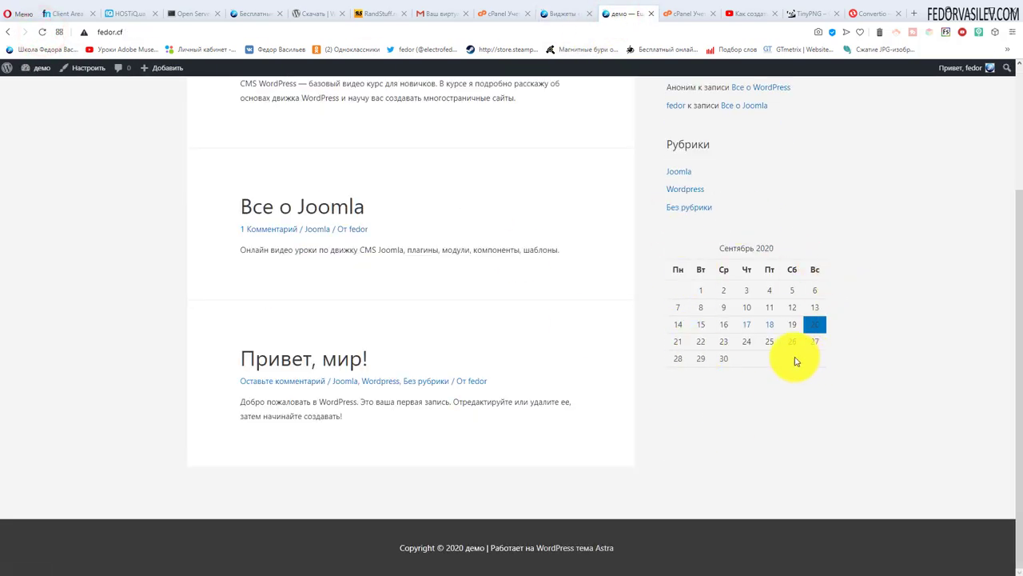
{"action": "scroll", "coordinate": [768, 325], "scroll_direction": "up", "scroll_amount": 1}
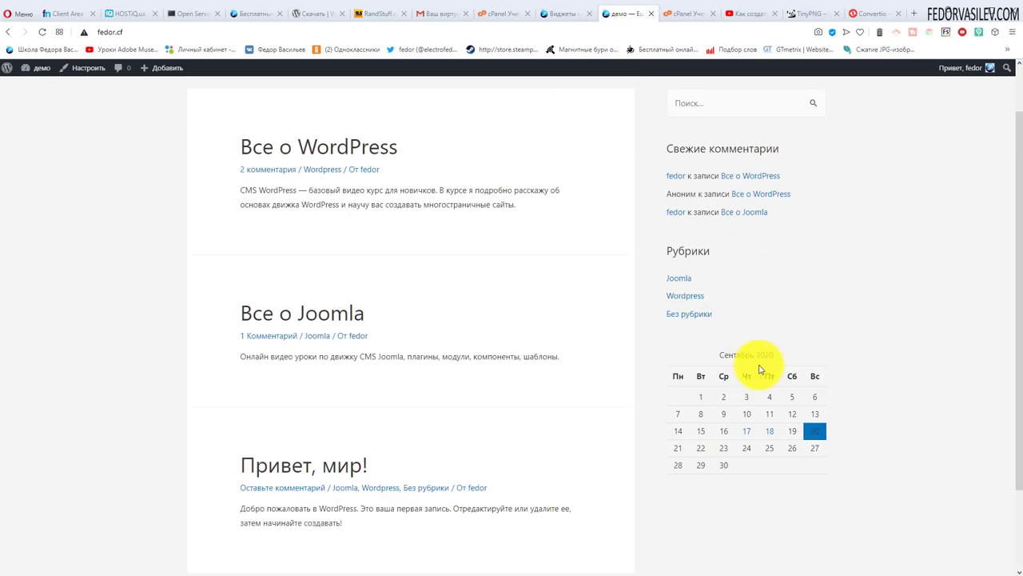
{"action": "scroll", "coordinate": [761, 370], "scroll_direction": "up", "scroll_amount": 1}
{"action": "scroll", "coordinate": [760, 370], "scroll_direction": "down", "scroll_amount": 1}
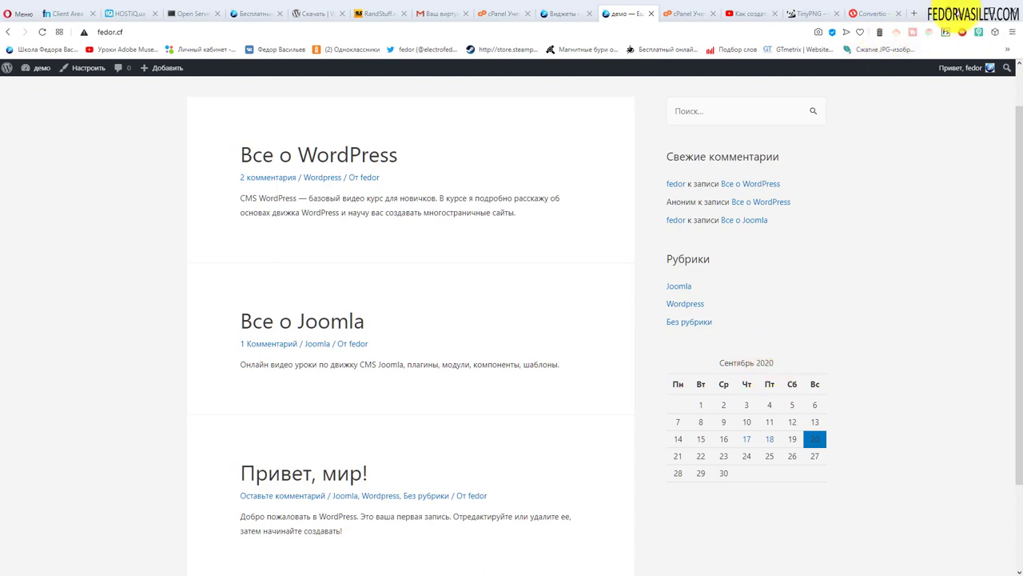
Inspect the four footer widget areas on the admin widgets page, leaving areas 3 and 4 expanded.
{"action": "key", "text": "ctrl+Tab"}
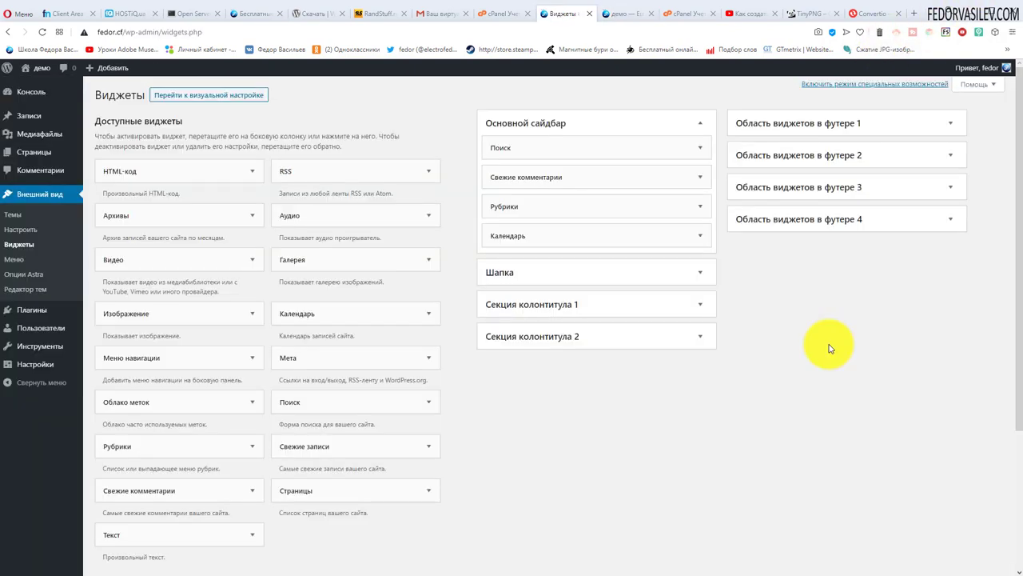
{"action": "left_click", "coordinate": [794, 127]}
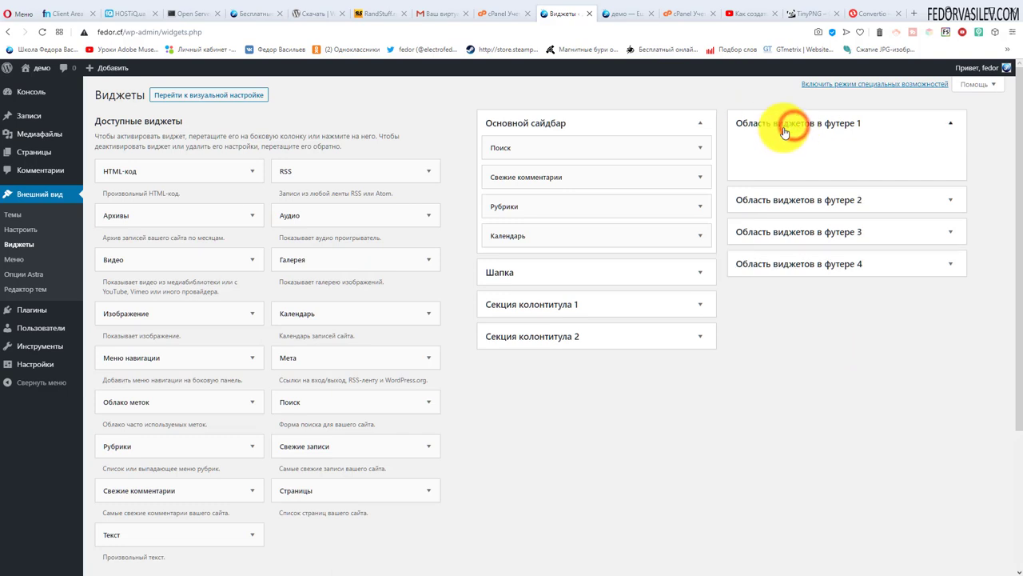
{"action": "left_click", "coordinate": [785, 131]}
{"action": "left_click", "coordinate": [771, 155]}
{"action": "left_click", "coordinate": [780, 163]}
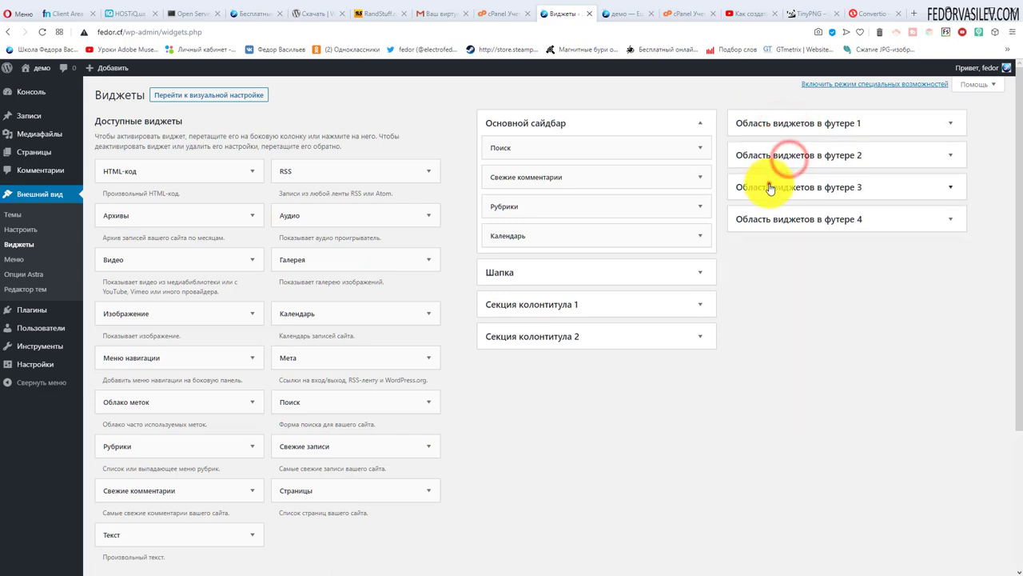
{"action": "left_click", "coordinate": [768, 191]}
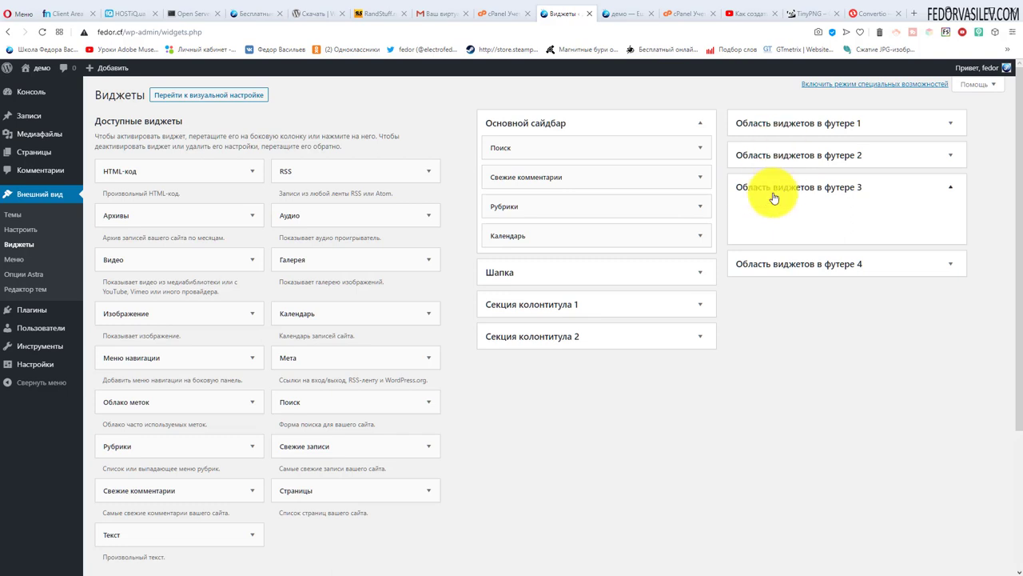
{"action": "left_click", "coordinate": [772, 264]}
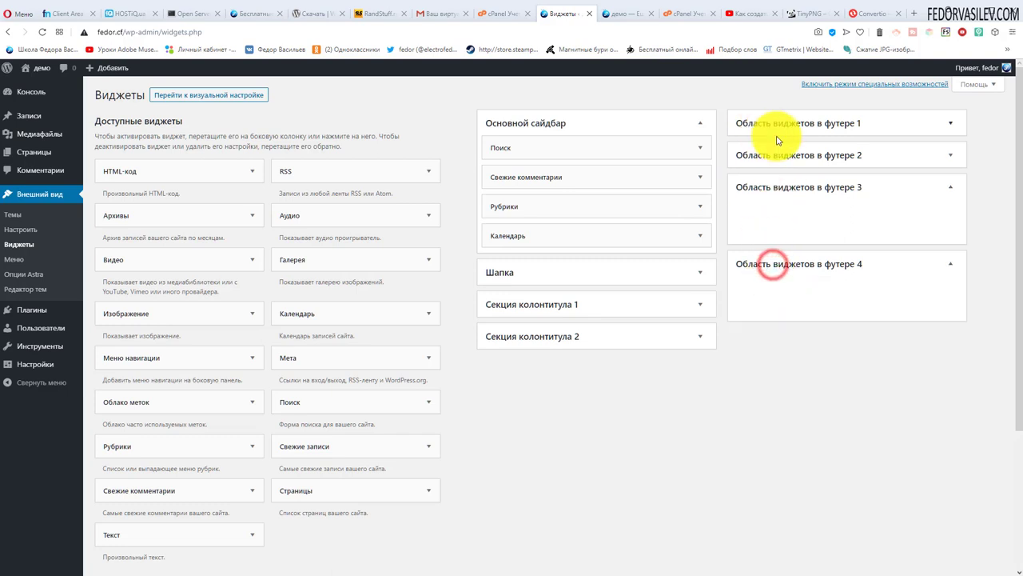
Examine the footer of the front page, highlighting its copyright line.
{"action": "left_click", "coordinate": [612, 17]}
{"action": "scroll", "coordinate": [378, 331], "scroll_direction": "down", "scroll_amount": 2}
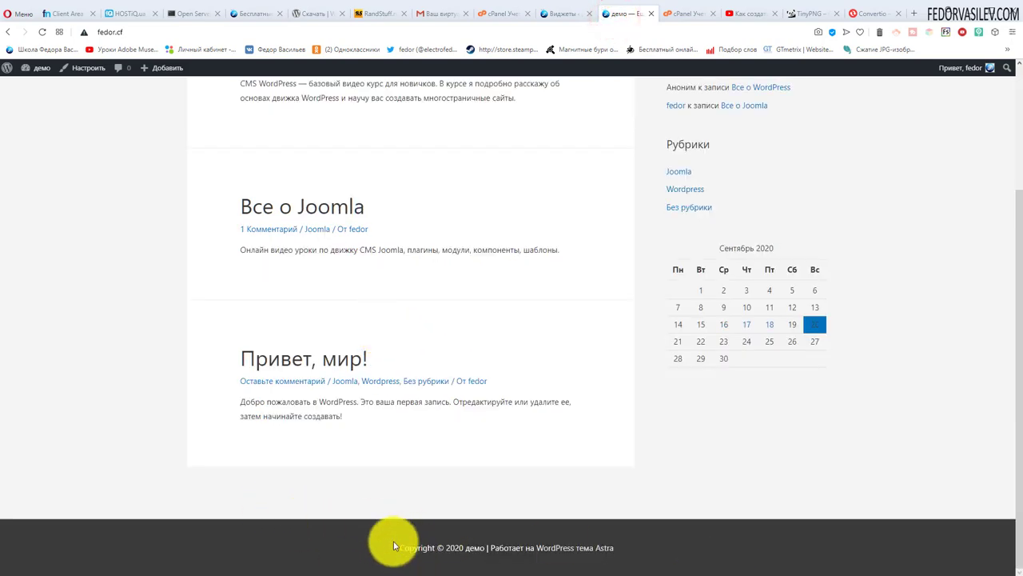
{"action": "left_click_drag", "start_coordinate": [394, 546], "coordinate": [854, 569]}
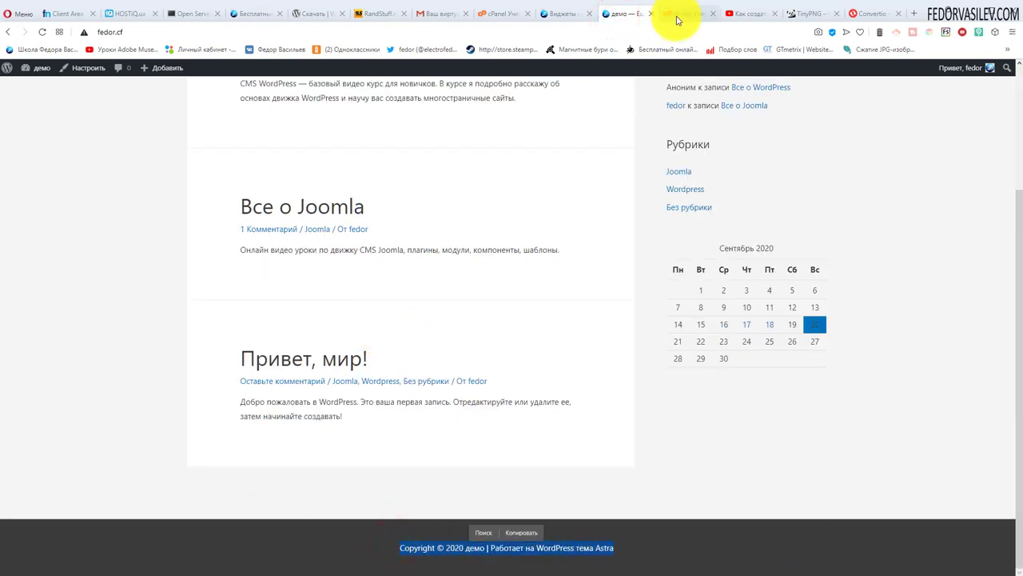
Add the Мета widget to Область виджетов в футере 4 and the Календарь widget to Область виджетов в футере 3.
{"action": "left_click", "coordinate": [581, 14]}
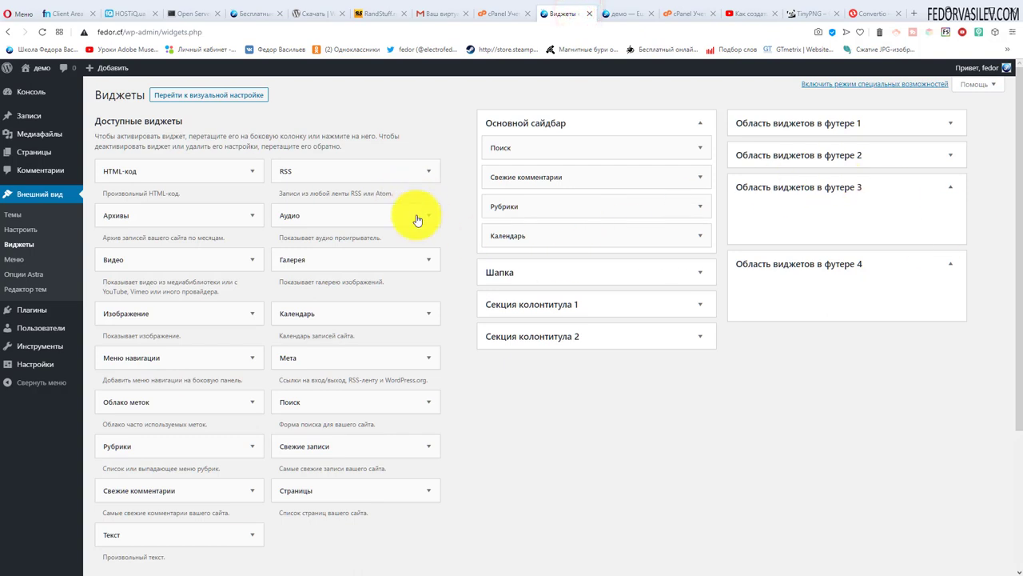
{"action": "left_click", "coordinate": [812, 189]}
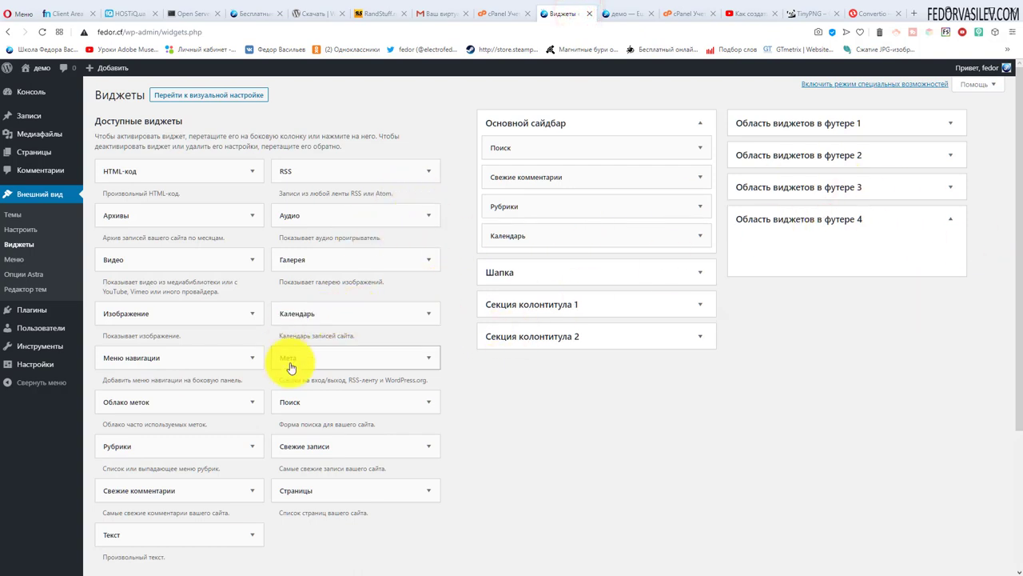
{"action": "left_click_drag", "start_coordinate": [299, 366], "coordinate": [761, 249]}
{"action": "left_click", "coordinate": [777, 298]}
{"action": "left_click_drag", "start_coordinate": [297, 313], "coordinate": [786, 204]}
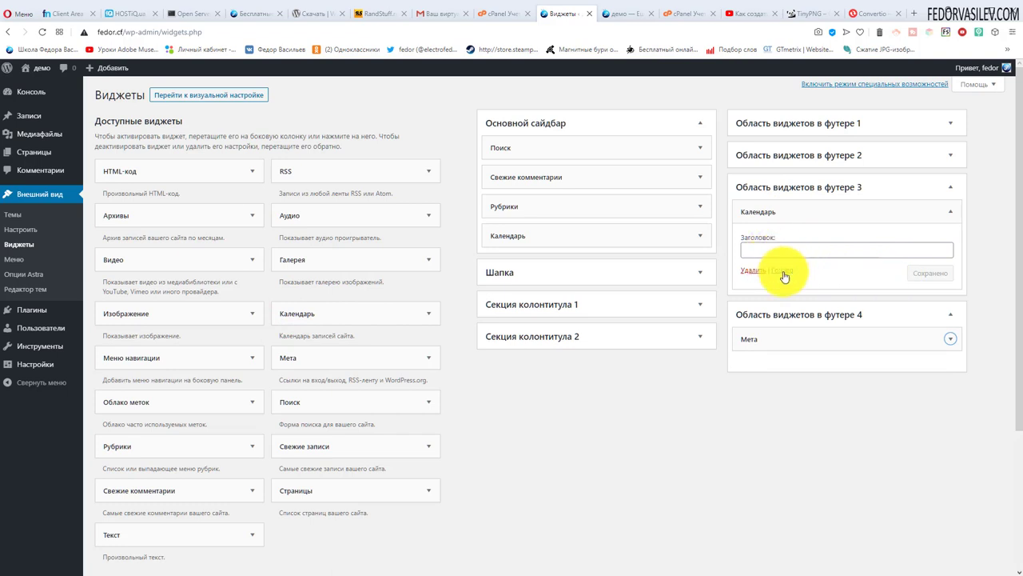
{"action": "left_click", "coordinate": [782, 272]}
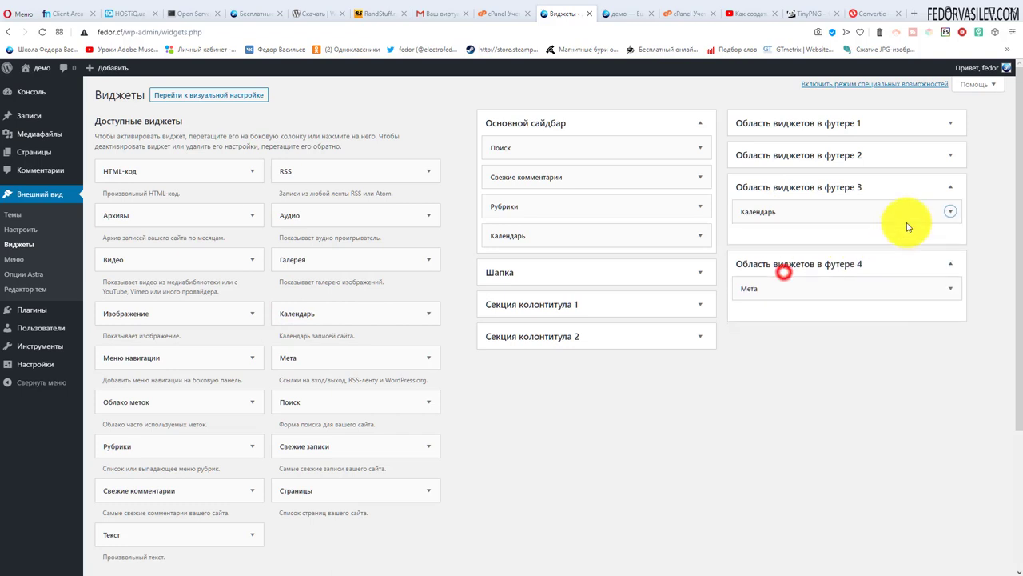
Reload the front page and check its footer for the added widgets.
{"action": "left_click", "coordinate": [619, 16]}
{"action": "left_click", "coordinate": [42, 32]}
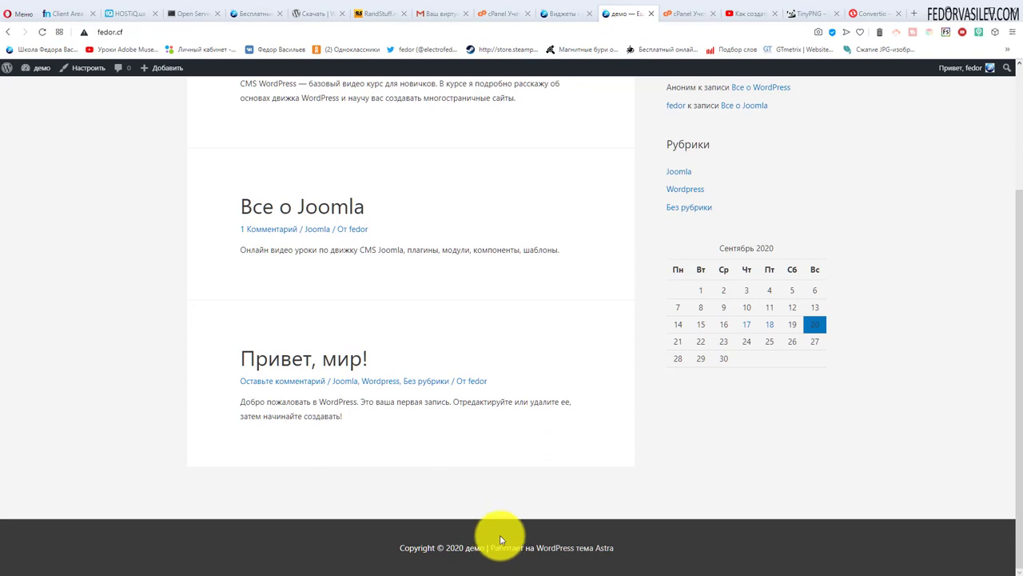
{"action": "scroll", "coordinate": [512, 240], "scroll_direction": "up", "scroll_amount": 10}
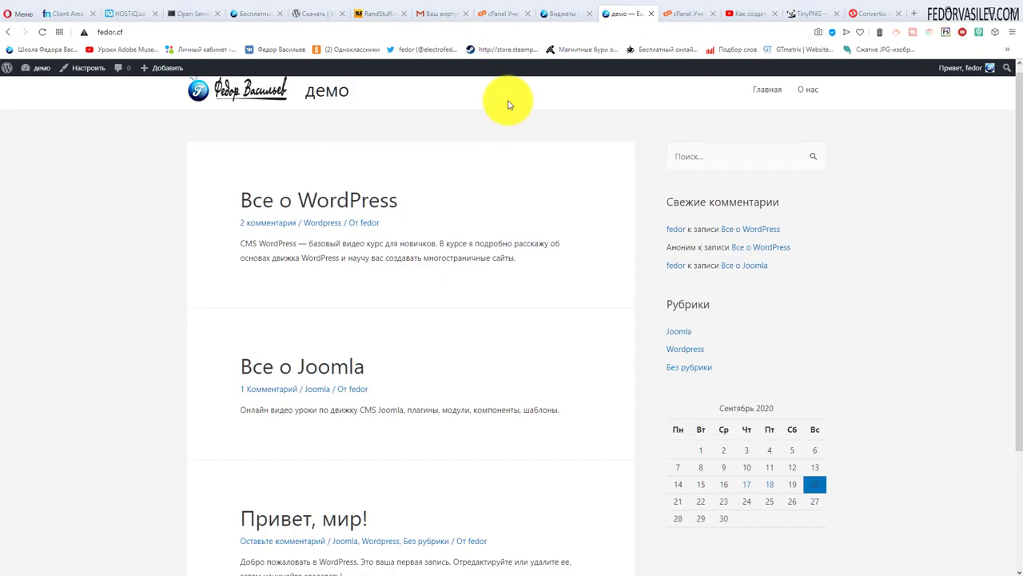
Enable the four-column layout for Виджеты в футере in the theme's Футер customization settings.
{"action": "left_click", "coordinate": [559, 14]}
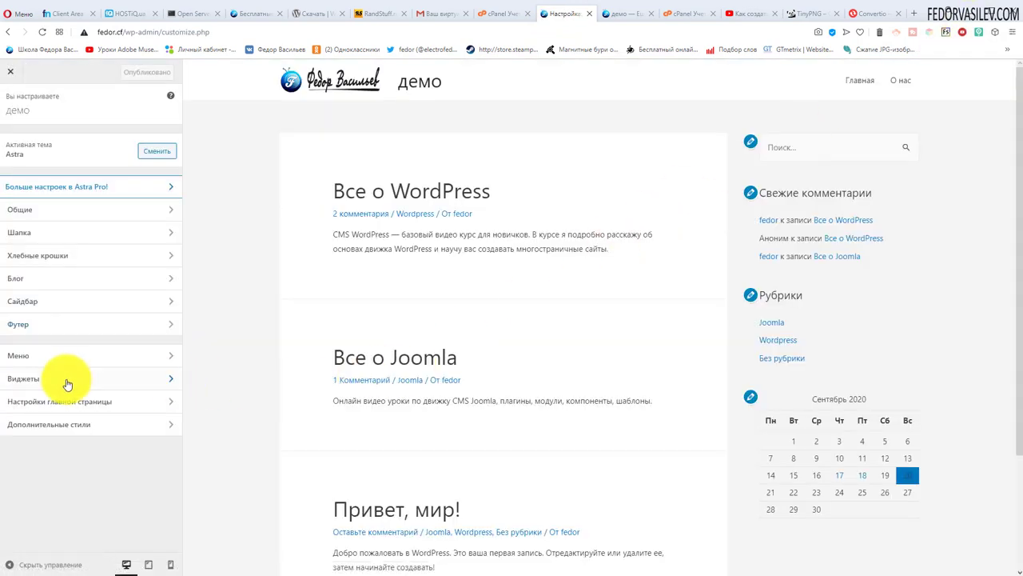
{"action": "left_click", "coordinate": [47, 329]}
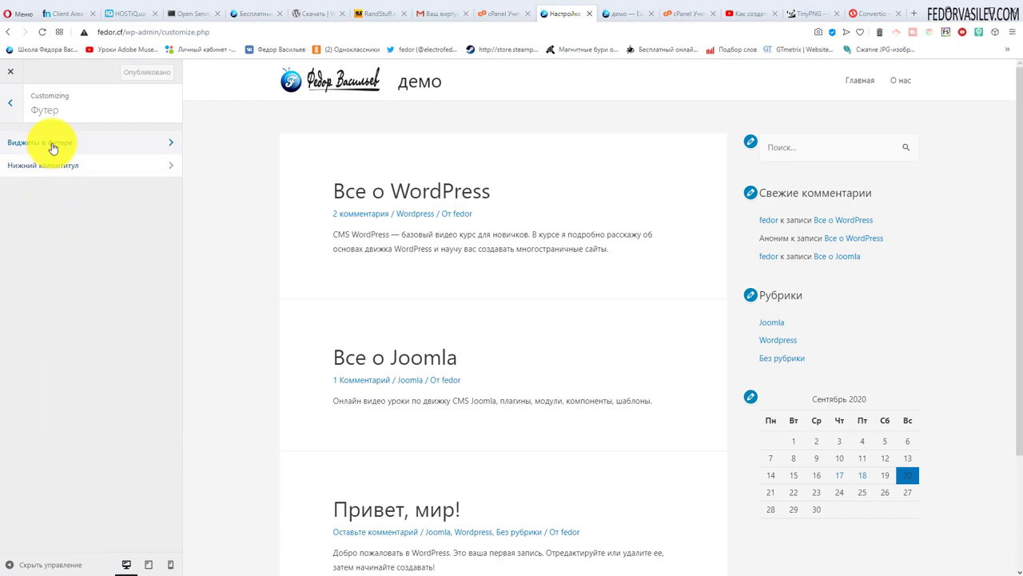
{"action": "left_click", "coordinate": [52, 146]}
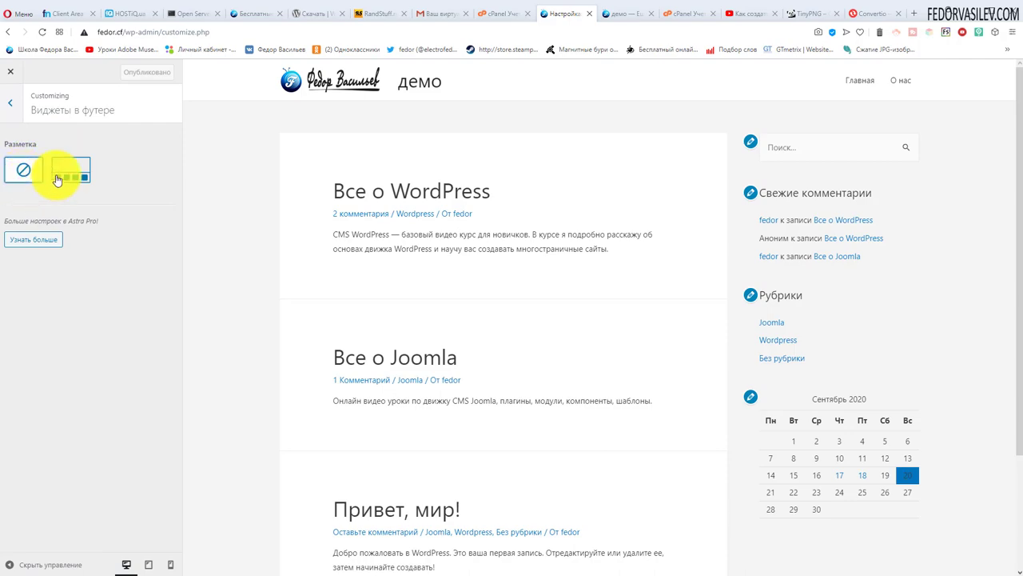
{"action": "left_click", "coordinate": [71, 174]}
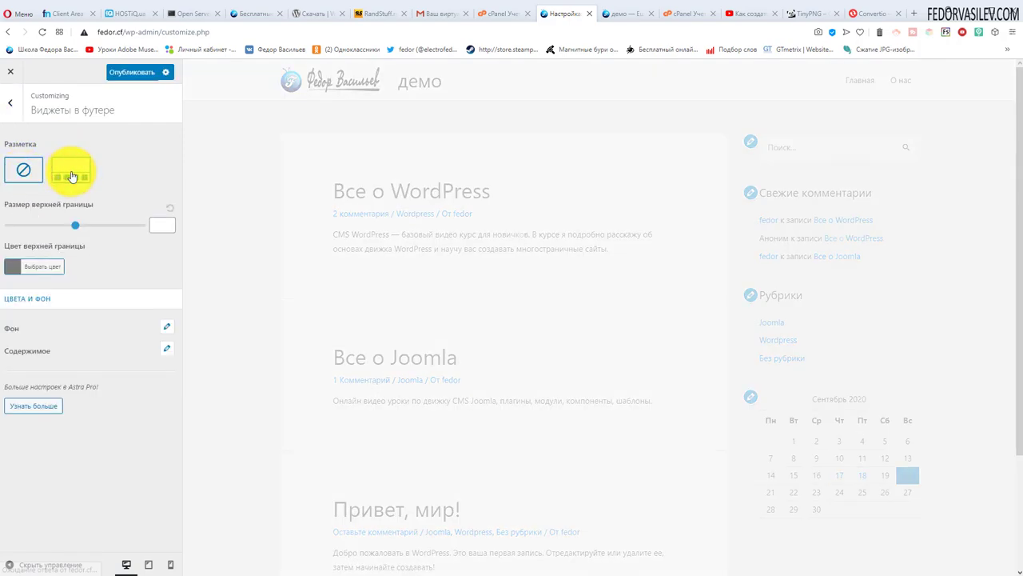
{"action": "scroll", "coordinate": [701, 356], "scroll_direction": "down", "scroll_amount": 5}
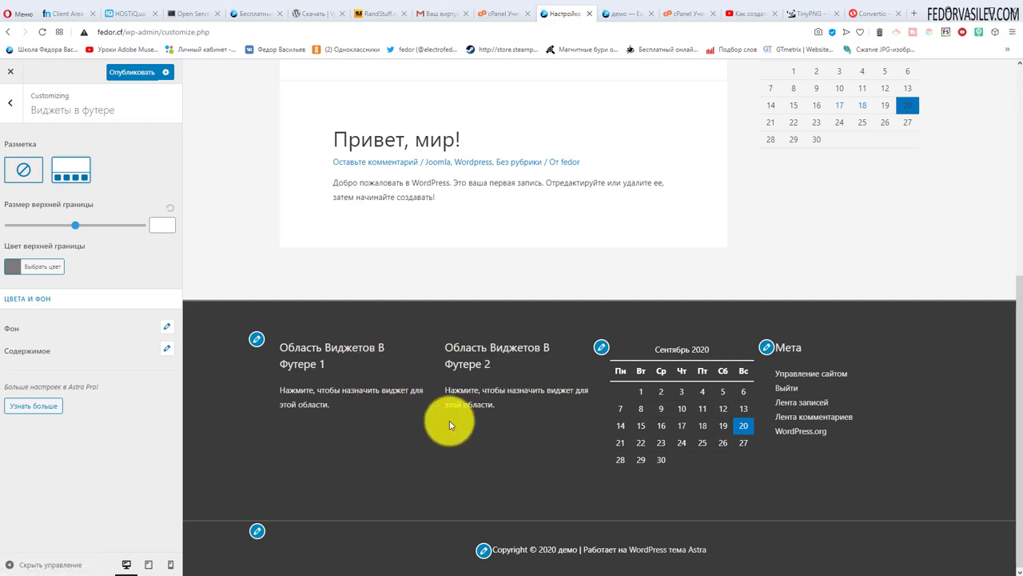
Set the footer widgets' background colour to near-black #0a0002 and publish the customization.
{"action": "left_click", "coordinate": [169, 328]}
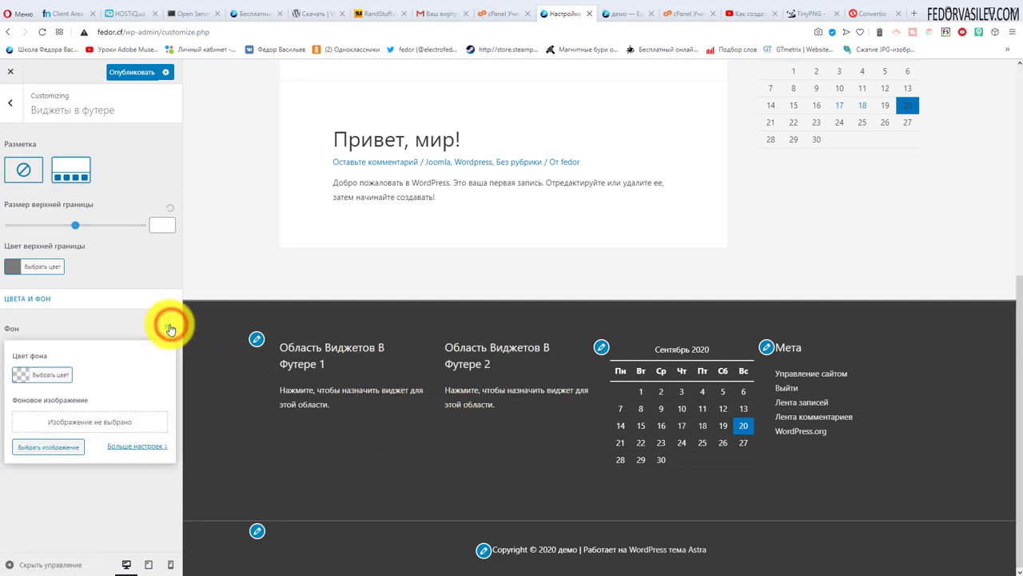
{"action": "left_click", "coordinate": [24, 374]}
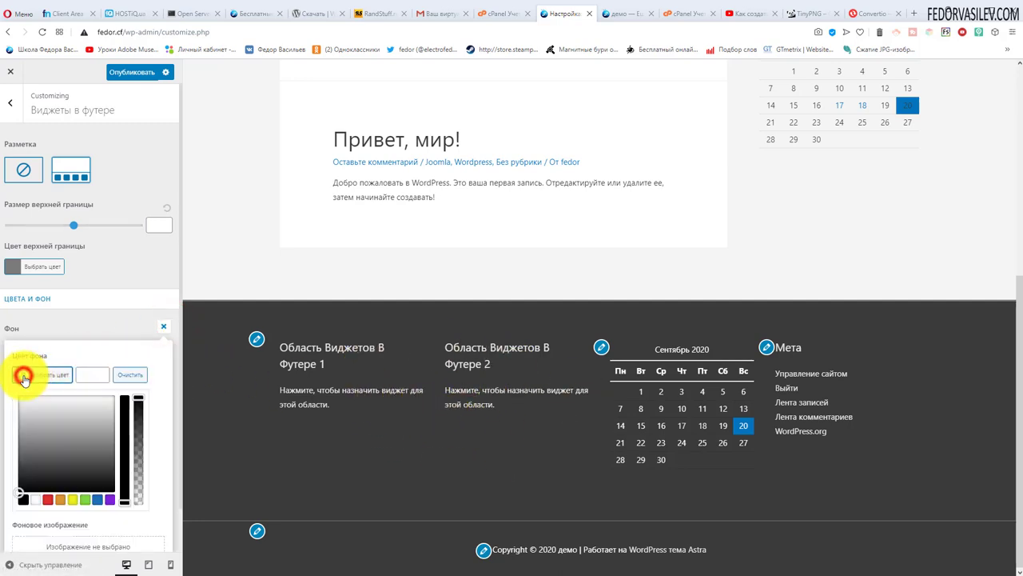
{"action": "left_click", "coordinate": [84, 499]}
{"action": "left_click_drag", "start_coordinate": [85, 452], "coordinate": [126, 492]}
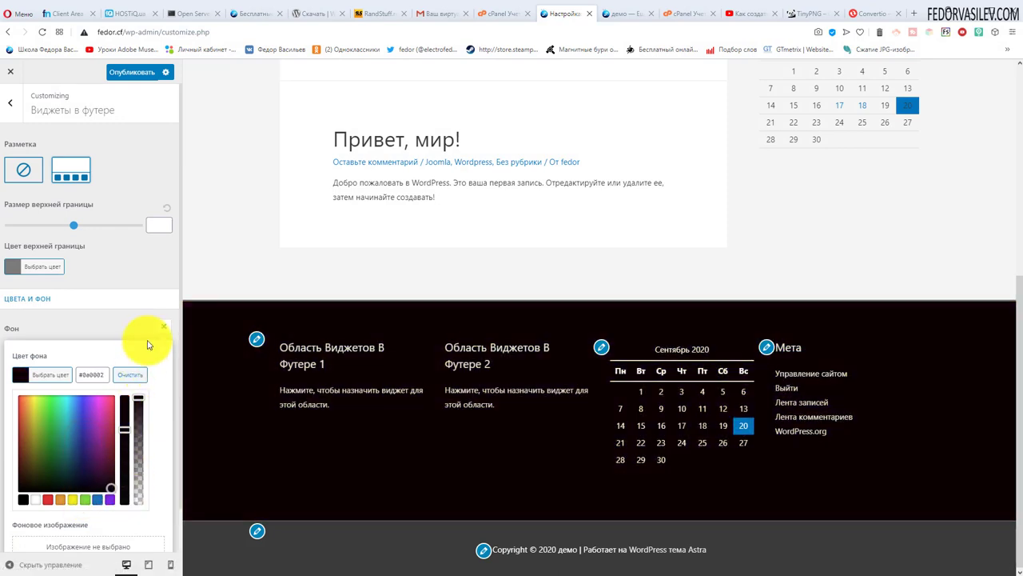
{"action": "left_click", "coordinate": [128, 332]}
{"action": "left_click", "coordinate": [120, 76]}
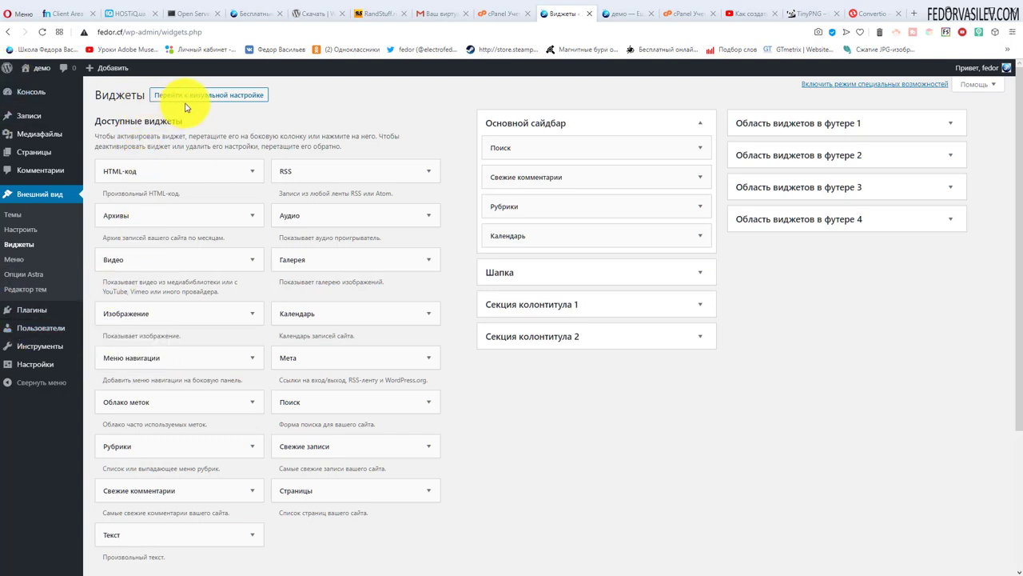
Examine the widgets available for Область виджетов в футере 1 in the visual customizer, then return to the admin widgets page.
{"action": "left_click", "coordinate": [207, 100]}
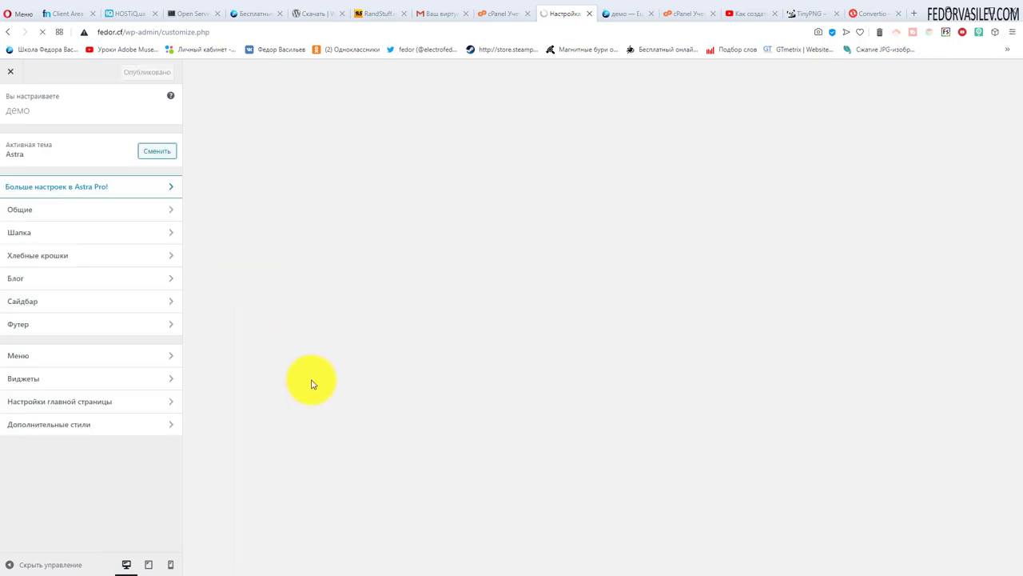
{"action": "scroll", "coordinate": [493, 305], "scroll_direction": "down", "scroll_amount": 5}
{"action": "scroll", "coordinate": [493, 304], "scroll_direction": "up", "scroll_amount": 10}
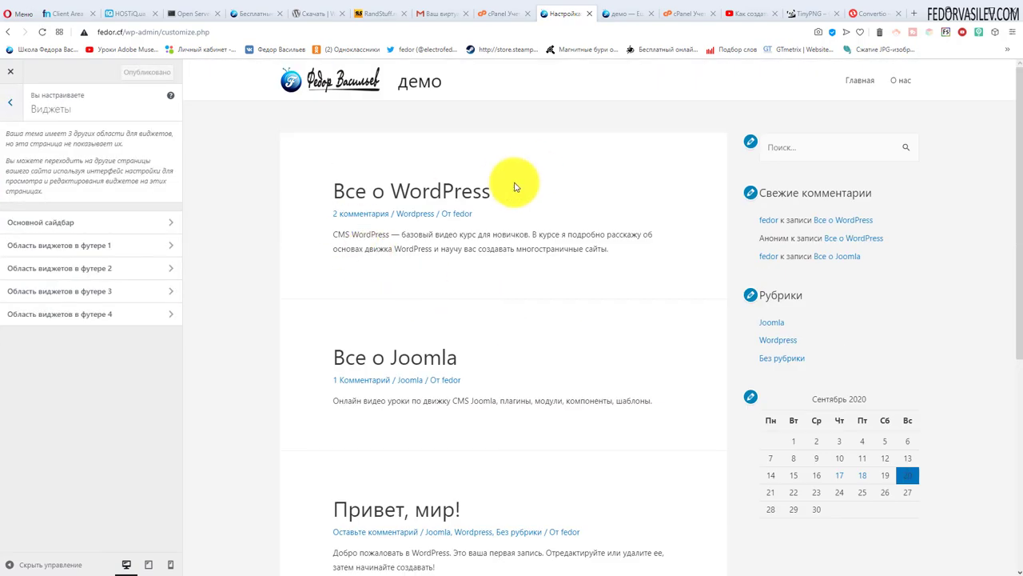
{"action": "left_click", "coordinate": [79, 249]}
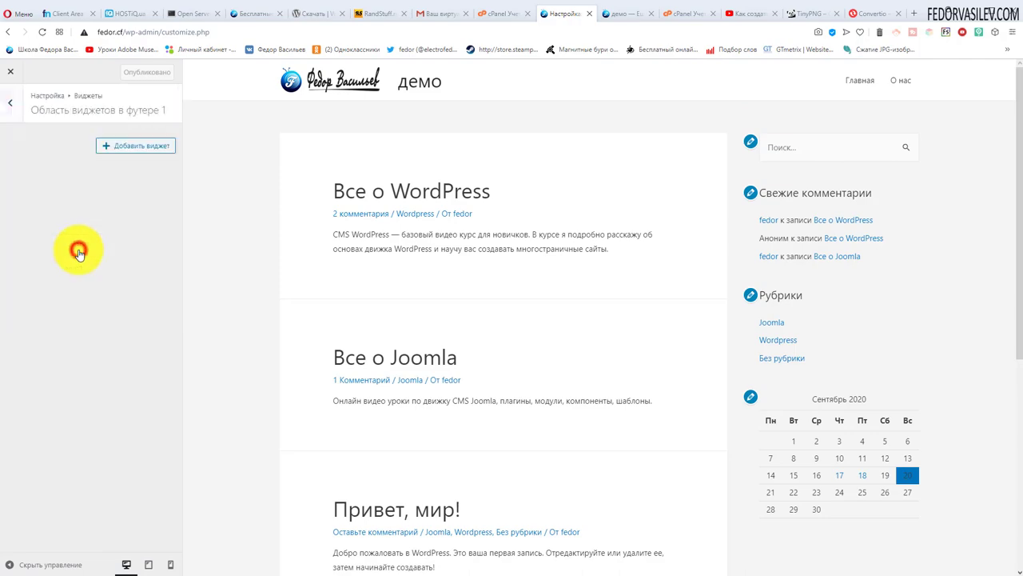
{"action": "left_click", "coordinate": [127, 150]}
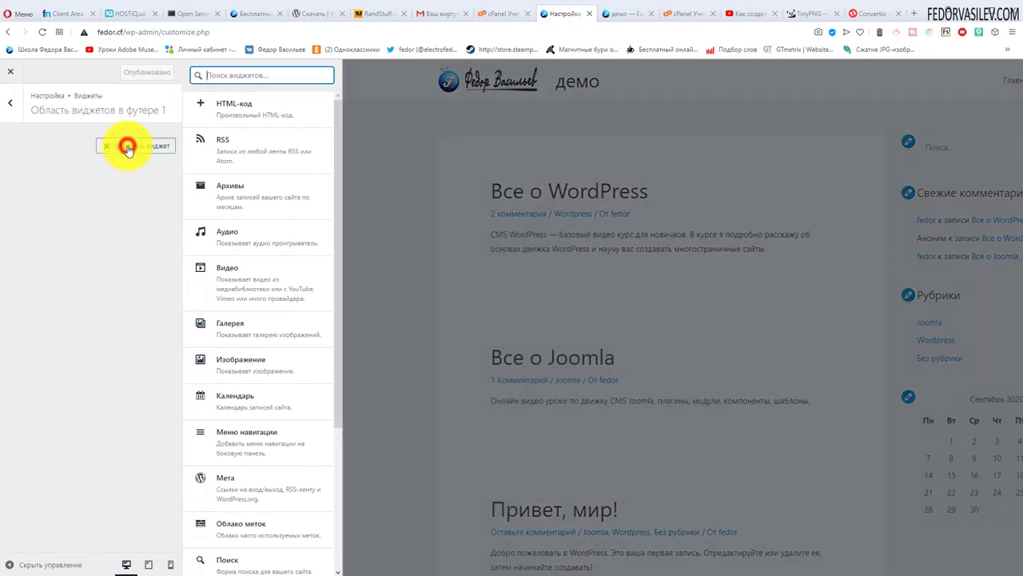
{"action": "scroll", "coordinate": [285, 201], "scroll_direction": "down", "scroll_amount": 2}
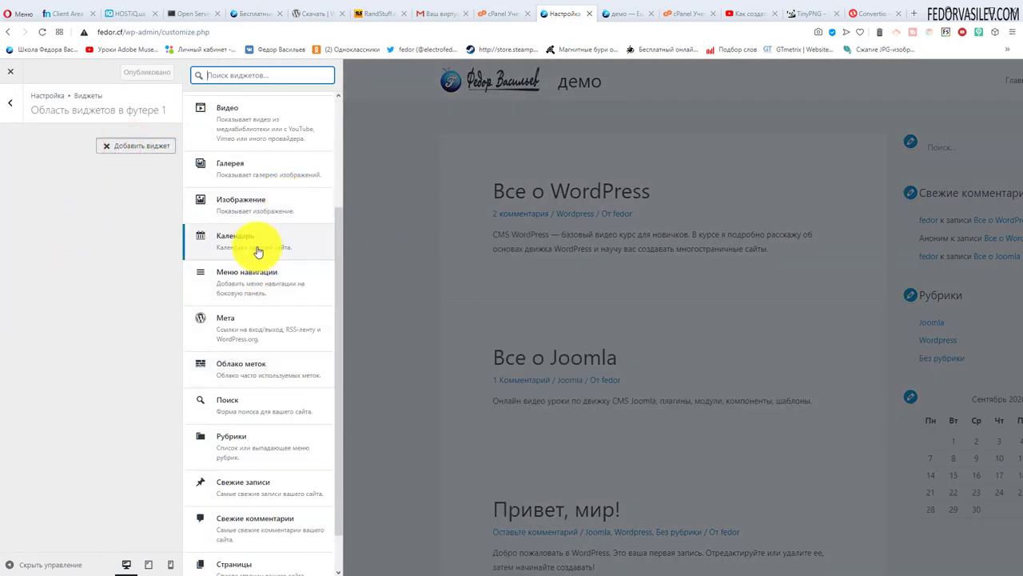
{"action": "scroll", "coordinate": [257, 252], "scroll_direction": "down", "scroll_amount": 1}
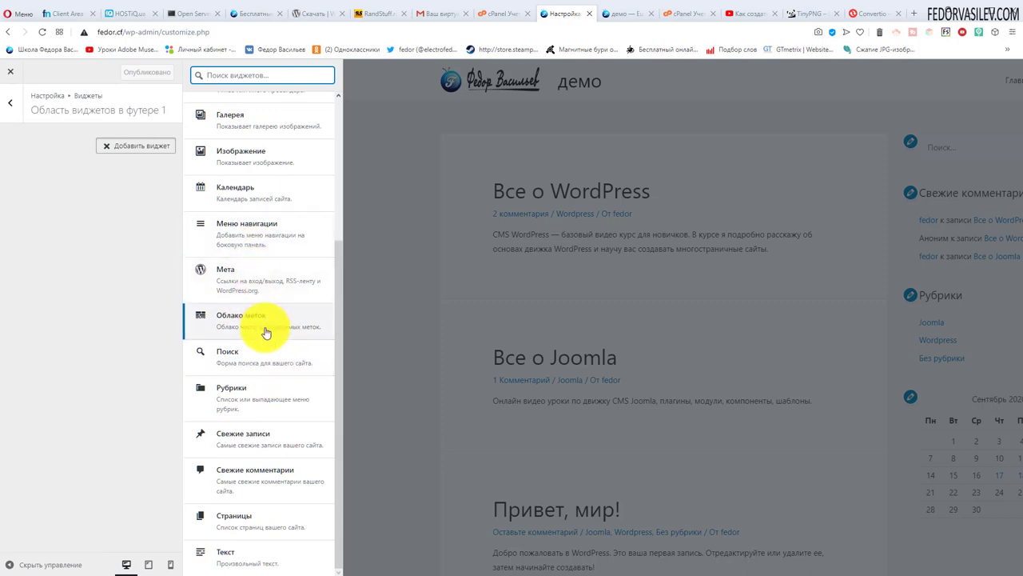
{"action": "scroll", "coordinate": [265, 331], "scroll_direction": "up", "scroll_amount": 4}
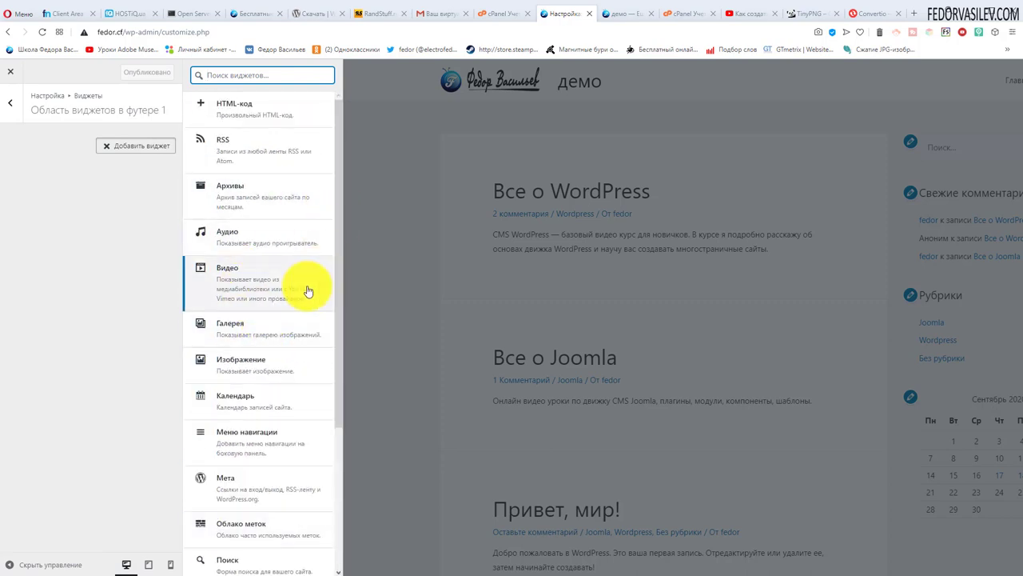
{"action": "left_click", "coordinate": [11, 73]}
{"action": "scroll", "coordinate": [502, 292], "scroll_direction": "down", "scroll_amount": 3}
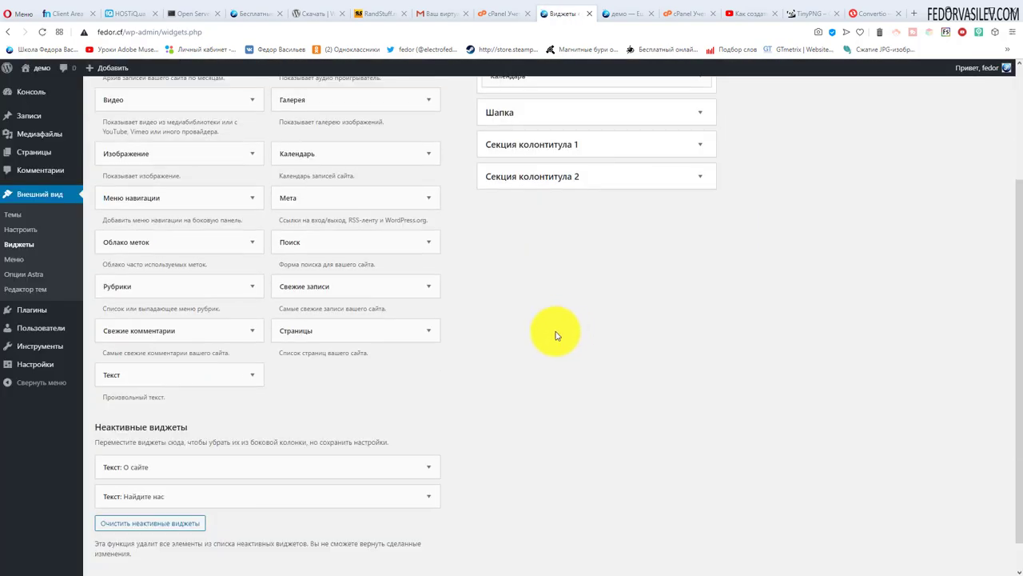
{"action": "scroll", "coordinate": [738, 472], "scroll_direction": "up", "scroll_amount": 2}
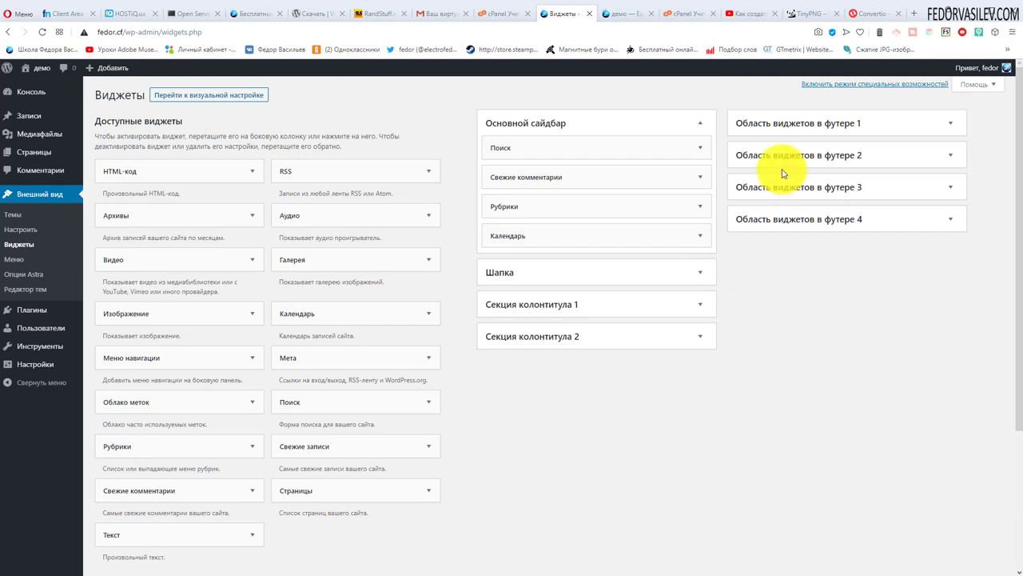
Check the front page's footer, highlighting the placeholder texts of widget areas 1 and 2.
{"action": "left_click", "coordinate": [615, 14]}
{"action": "scroll", "coordinate": [544, 392], "scroll_direction": "down", "scroll_amount": 10}
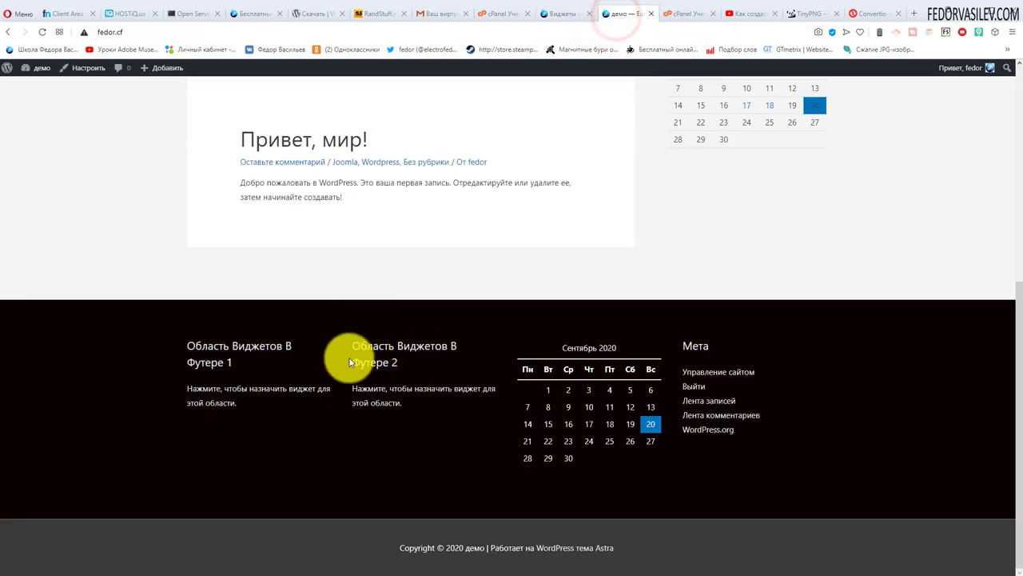
{"action": "left_click_drag", "start_coordinate": [420, 400], "coordinate": [187, 344]}
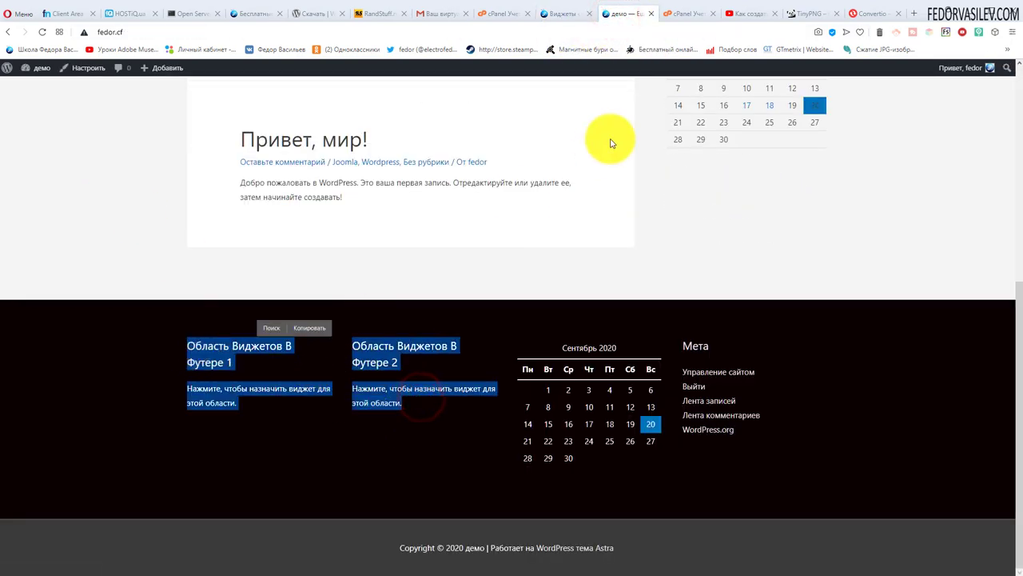
Add the Архивы widget to Область виджетов в футере 1 on the admin widgets page.
{"action": "left_click", "coordinate": [582, 21]}
{"action": "left_click_drag", "start_coordinate": [128, 215], "coordinate": [842, 186]}
{"action": "left_click_drag", "start_coordinate": [825, 133], "coordinate": [772, 164]}
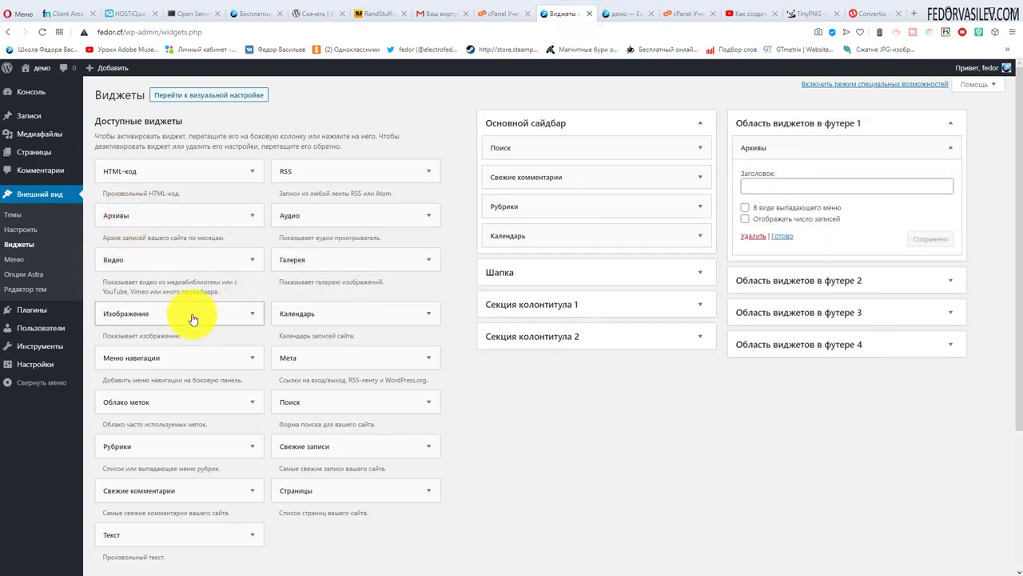
Add the Изображение widget to Область виджетов в футере 2 with the library image курс-коробка.png and save it.
{"action": "left_click_drag", "start_coordinate": [192, 318], "coordinate": [811, 352]}
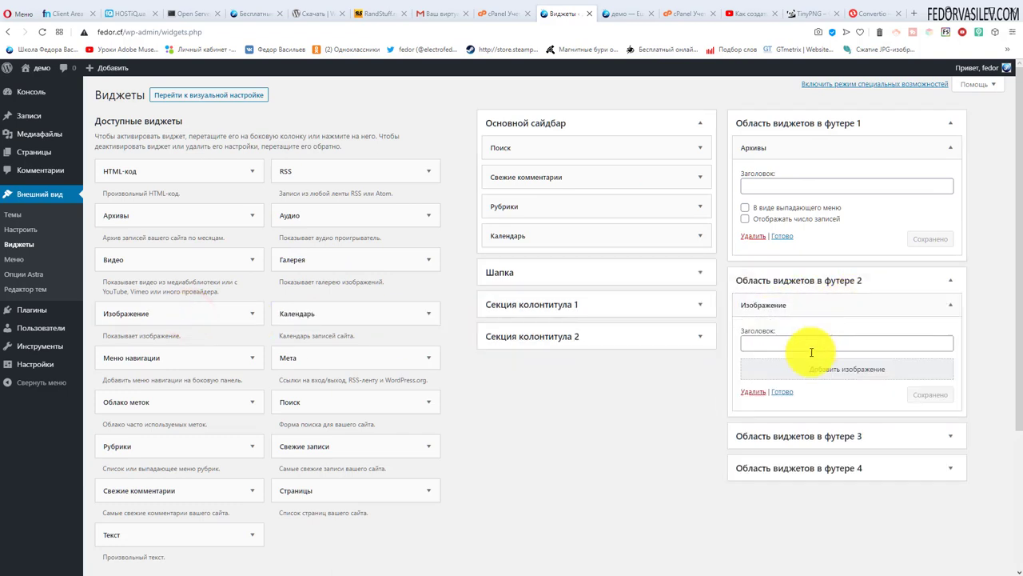
{"action": "left_click", "coordinate": [764, 370]}
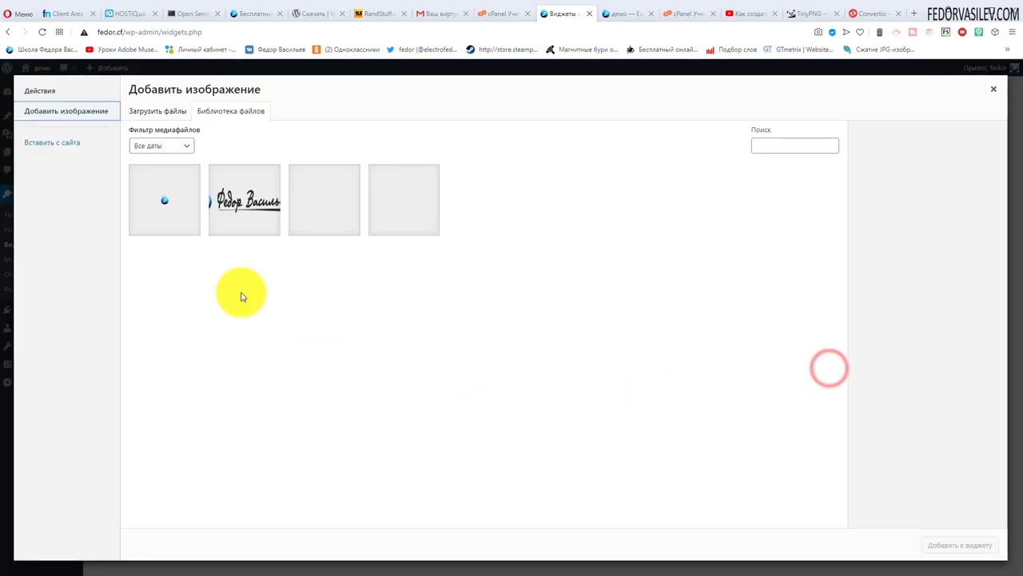
{"action": "left_click", "coordinate": [296, 227]}
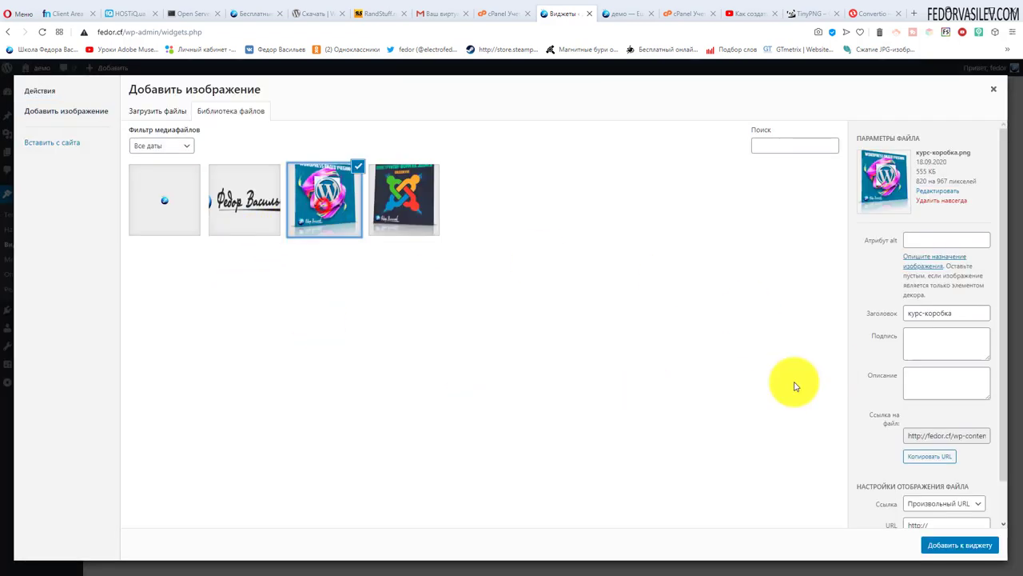
{"action": "left_click", "coordinate": [947, 547]}
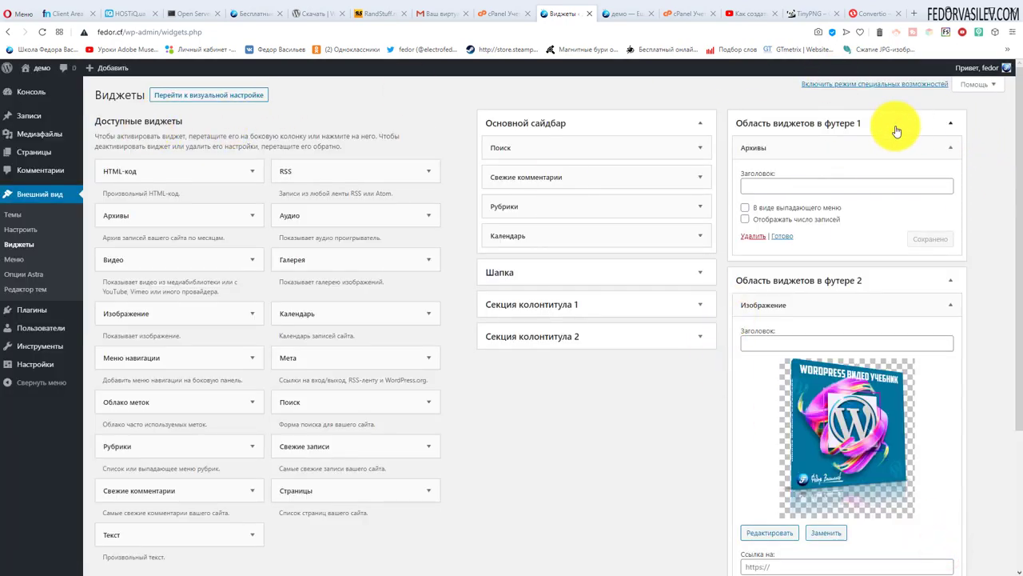
{"action": "scroll", "coordinate": [664, 316], "scroll_direction": "down", "scroll_amount": 3}
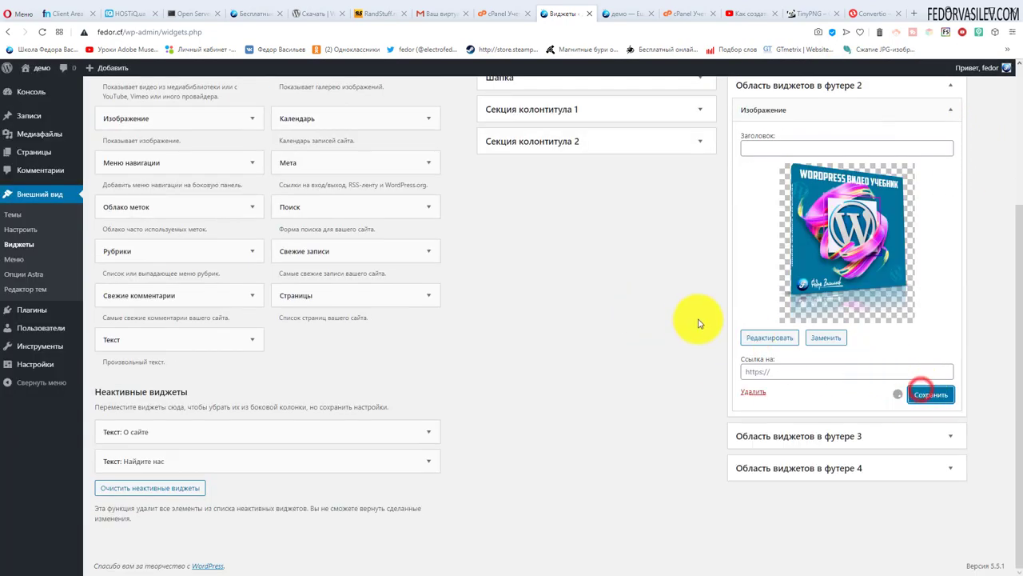
Check the archives and image widgets in the front page's footer and return to the admin widgets page.
{"action": "left_click", "coordinate": [628, 13]}
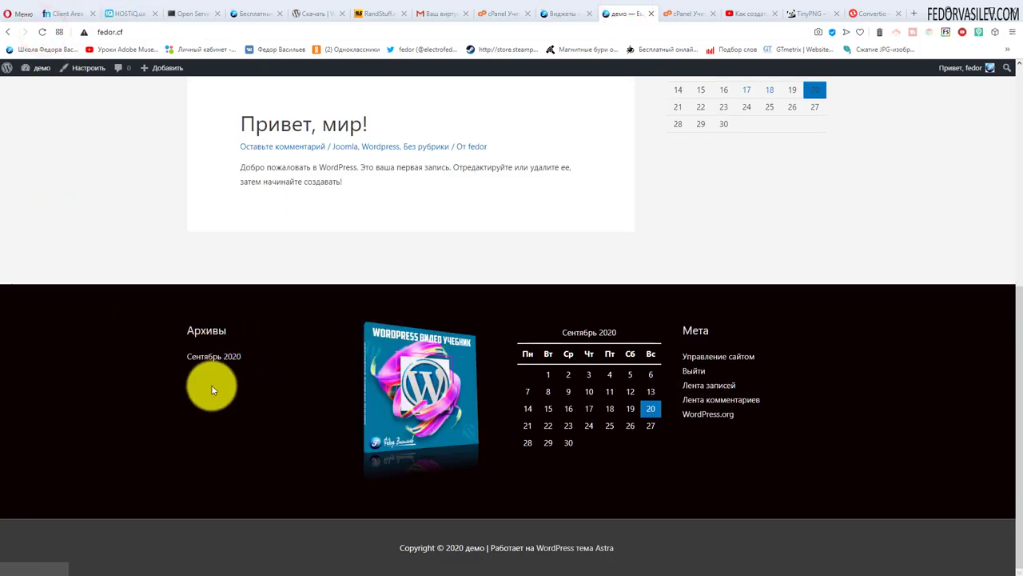
{"action": "key", "text": "ctrl+shift+Tab"}
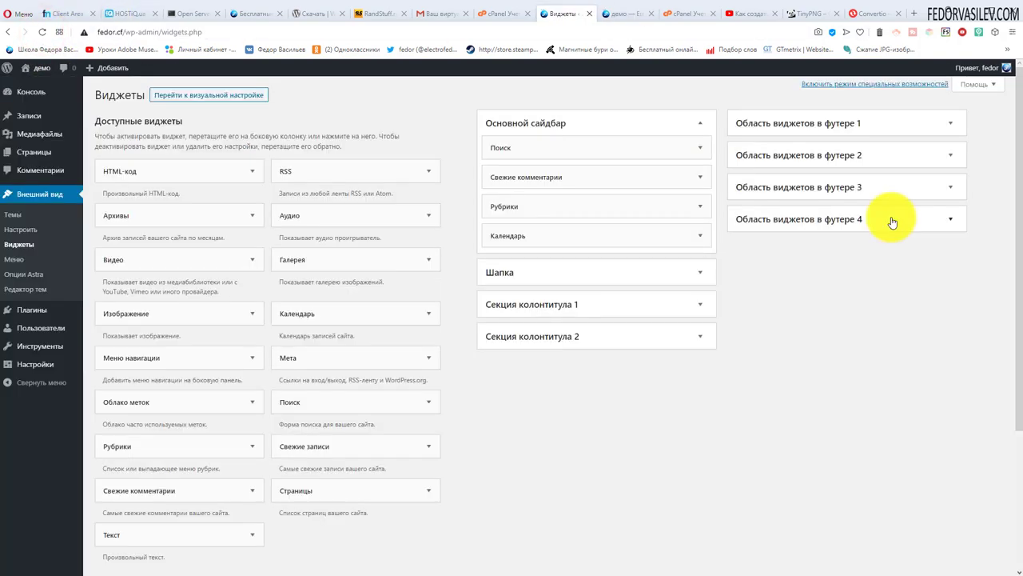